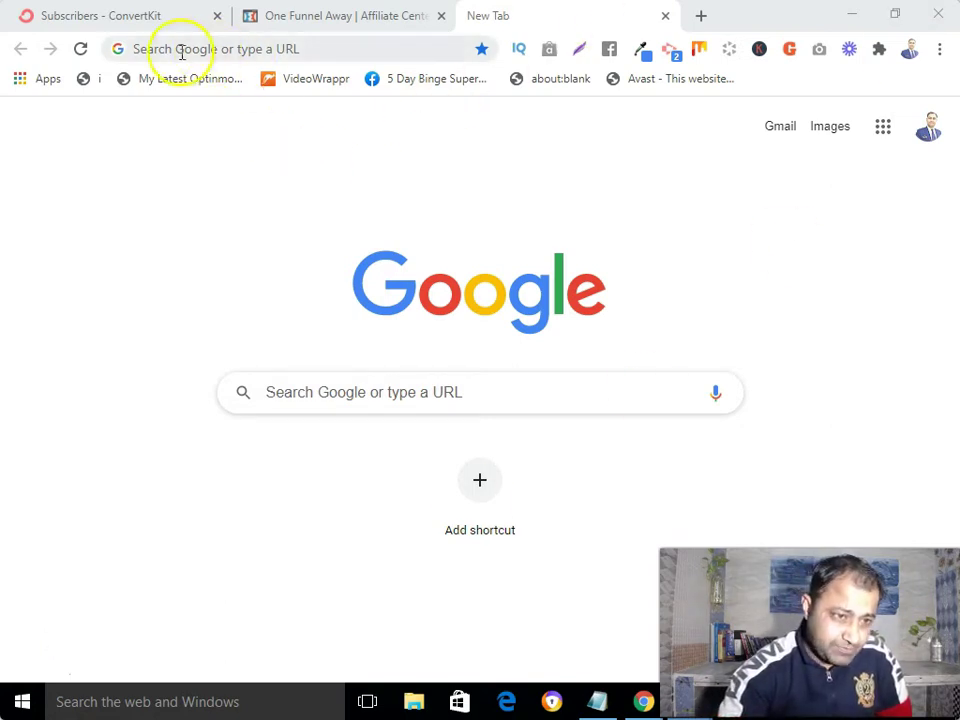
- In the ConvertKit tab, open Landing Pages & Forms and scroll through the 64 listed forms
click(143, 22)
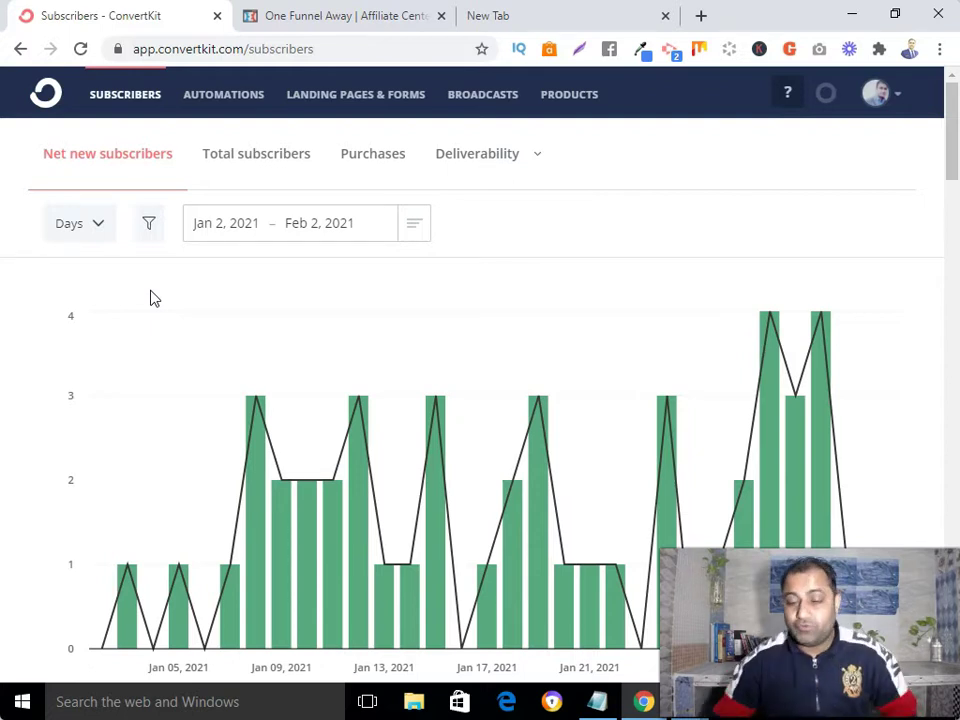
click(370, 112)
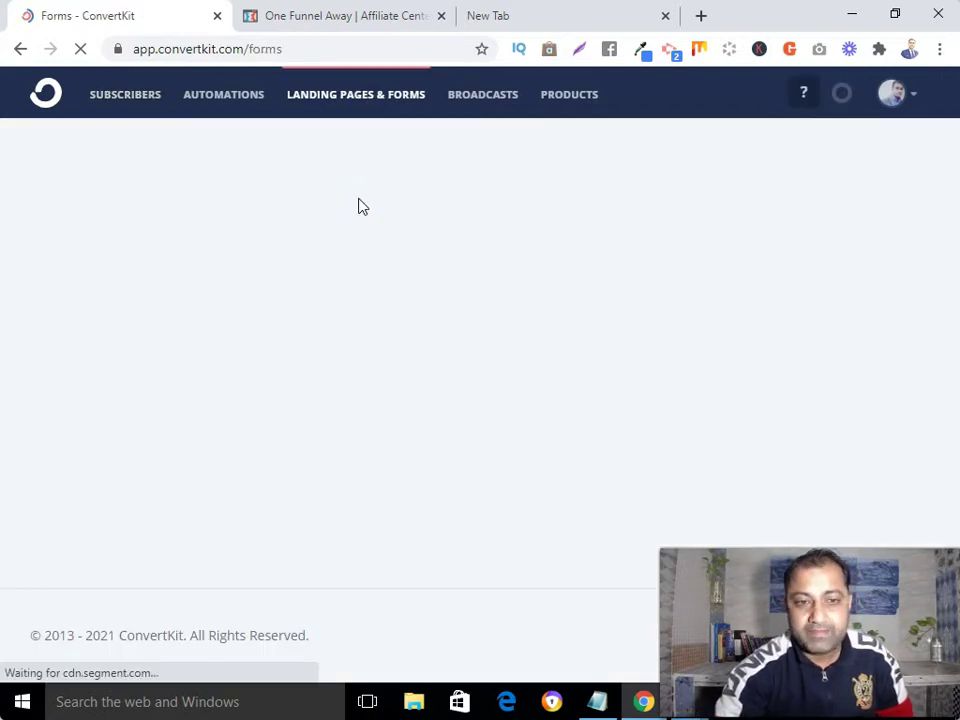
scroll(362, 206, down, 3)
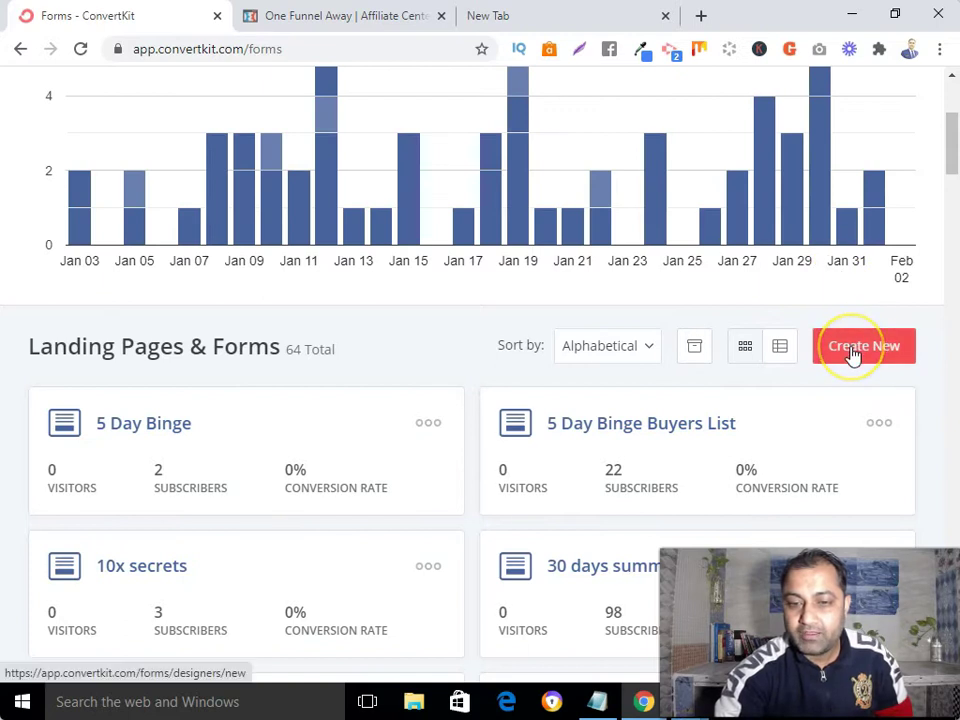
- Start a new item with Create New and choose Landing Page rather than a form
click(853, 350)
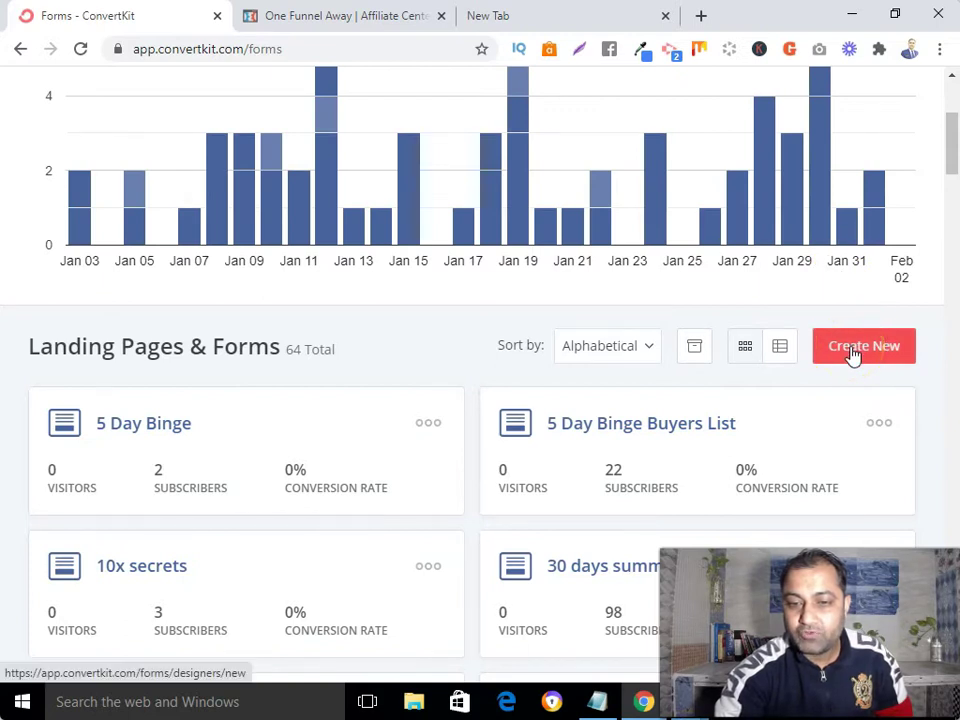
click(377, 474)
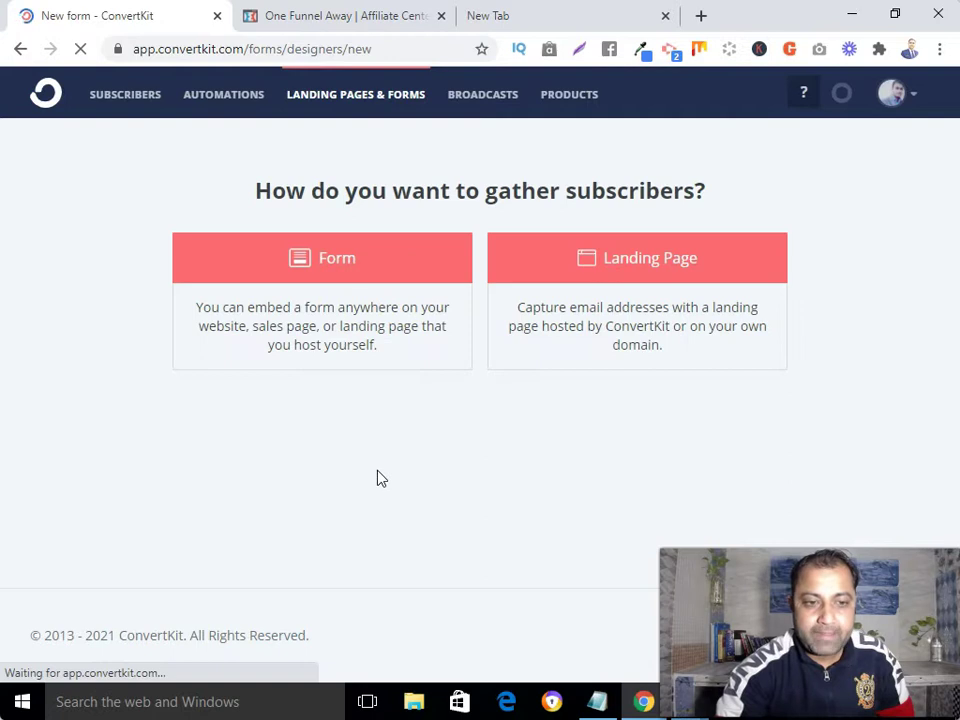
click(361, 250)
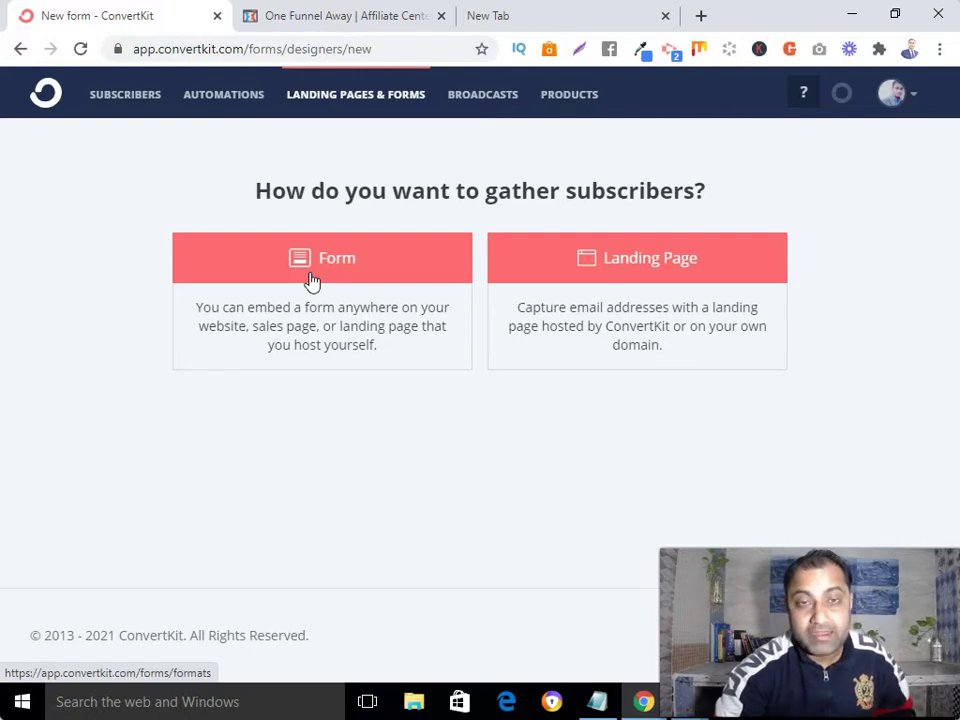
click(636, 268)
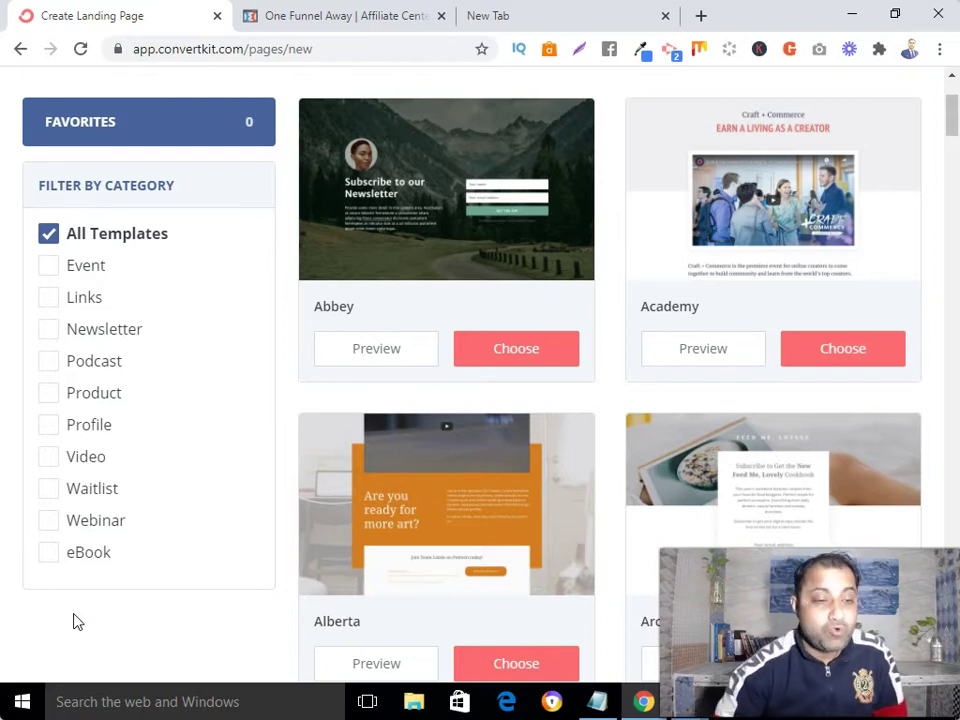
- Tick the eBook category filter to show templates like Centennial, Columbia and Cypress
click(48, 553)
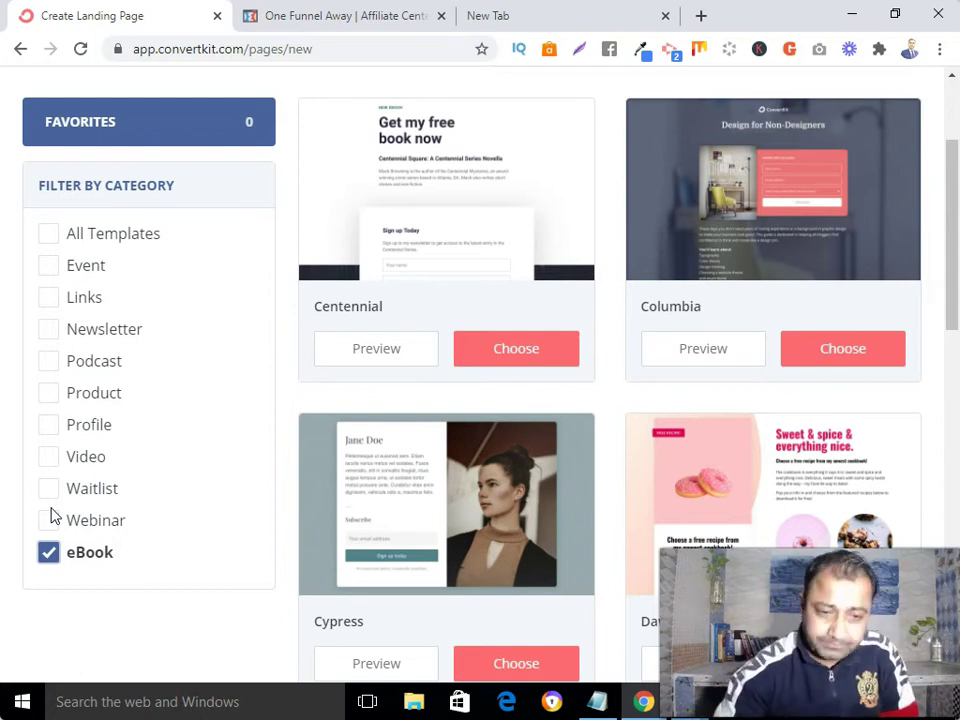
- Find the Hyde template card and preview its 'when me became mom' eBook layout
scroll(297, 497, down, 1)
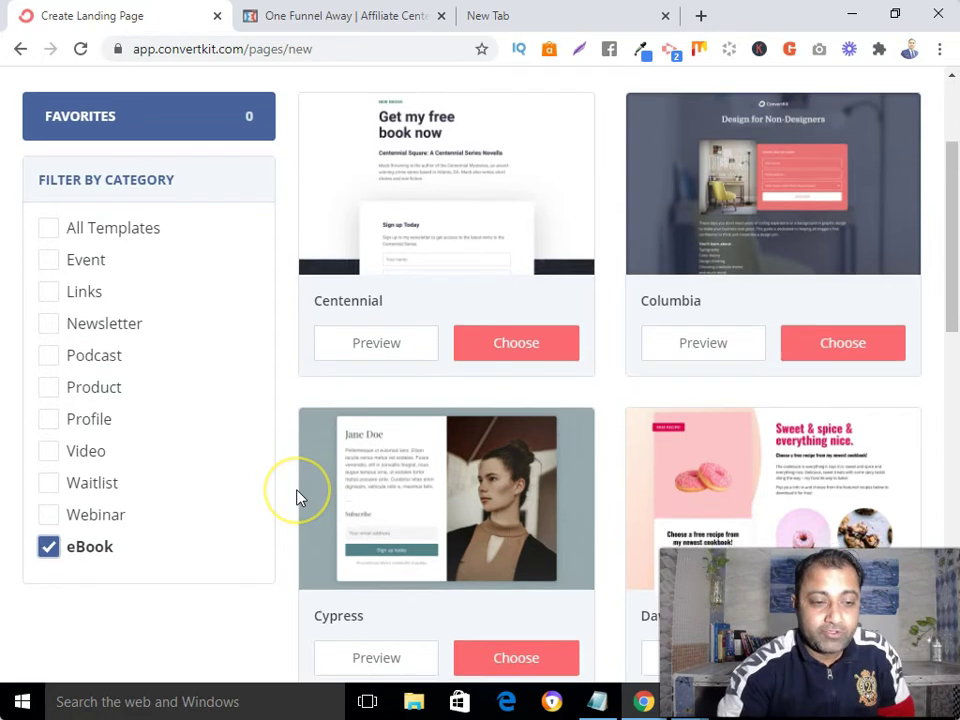
scroll(297, 497, down, 2)
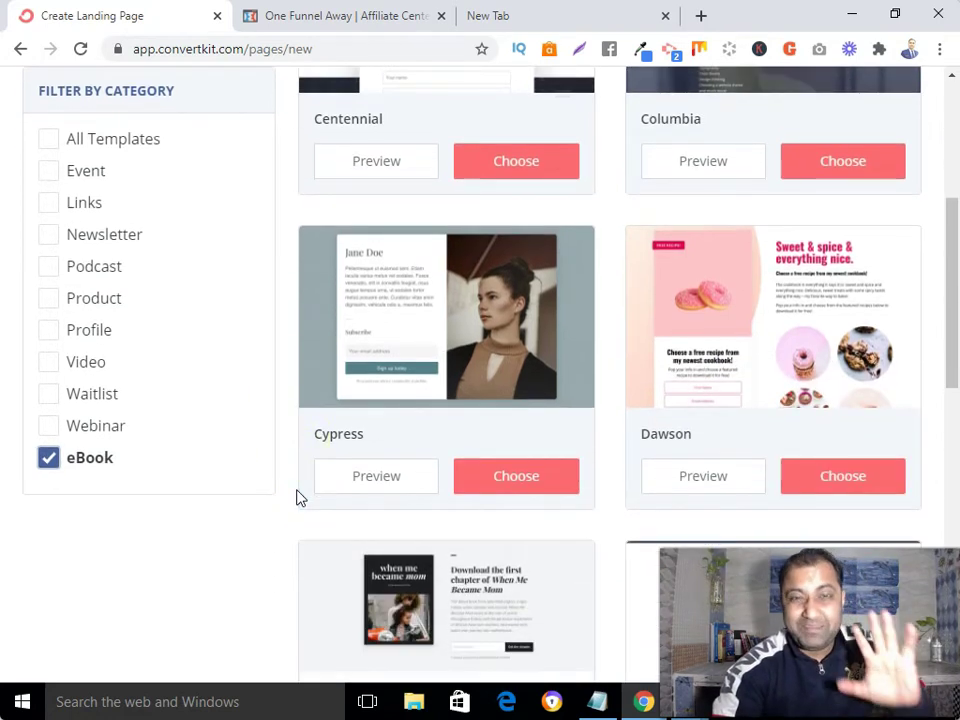
scroll(297, 497, down, 3)
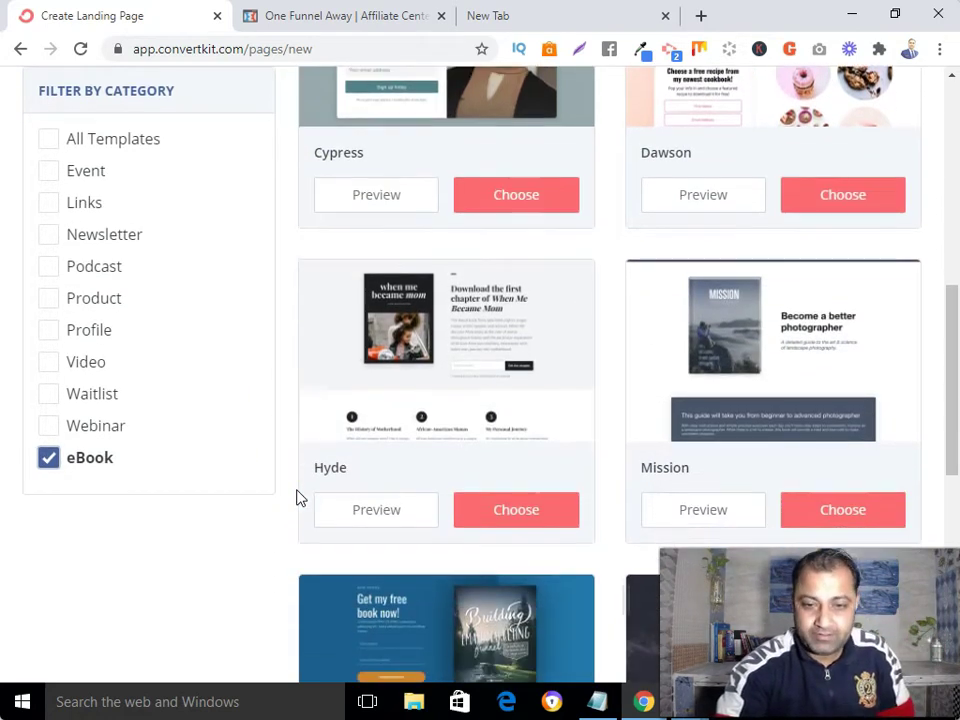
scroll(658, 446, down, 3)
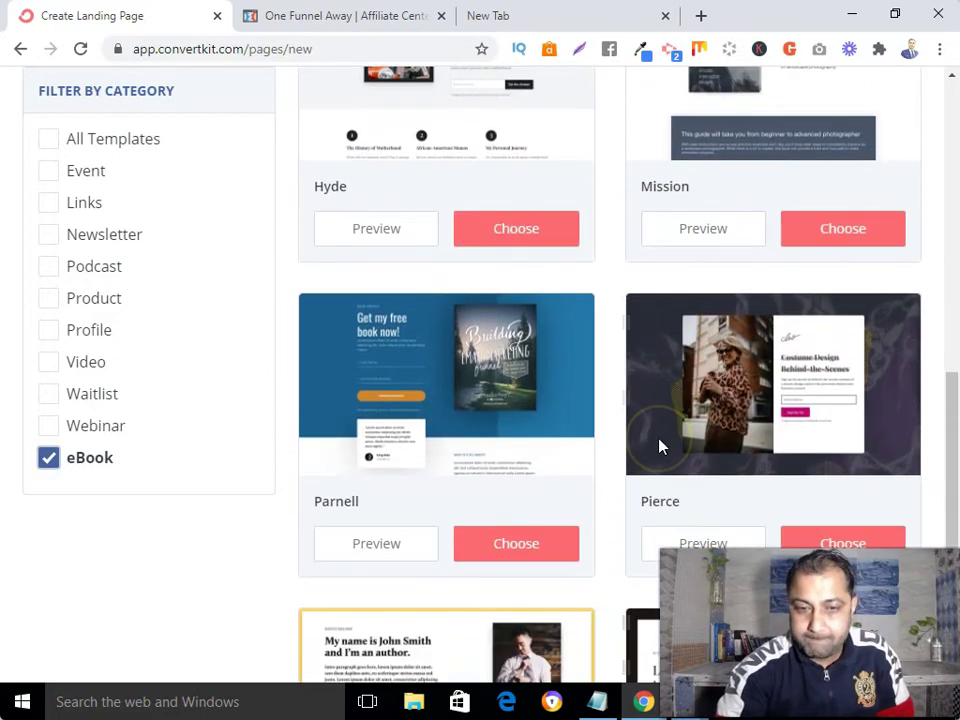
scroll(658, 446, up, 2)
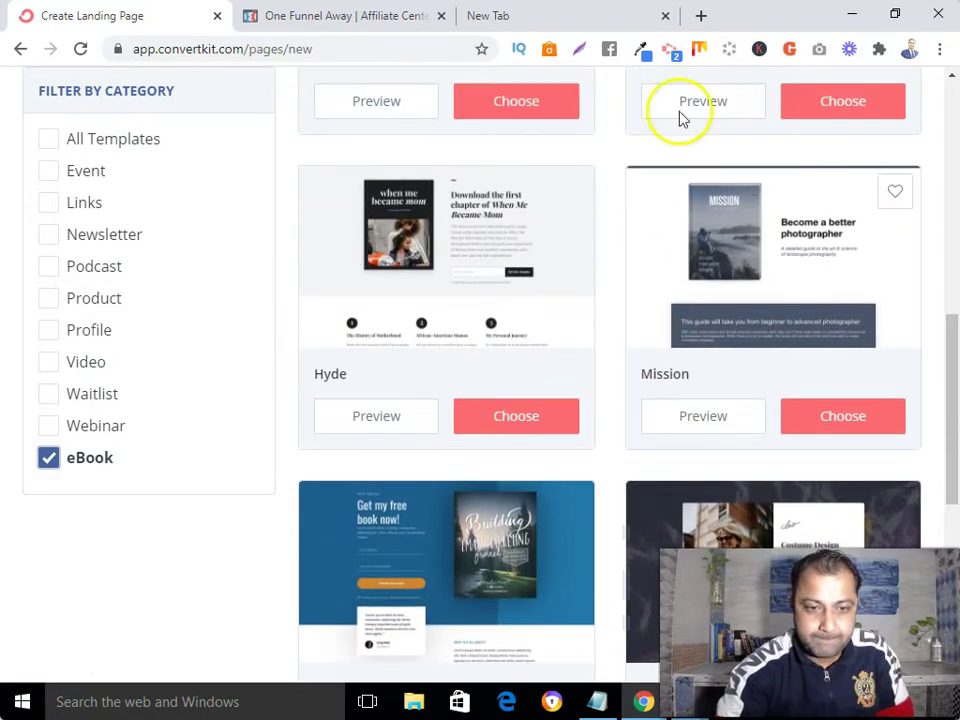
click(395, 425)
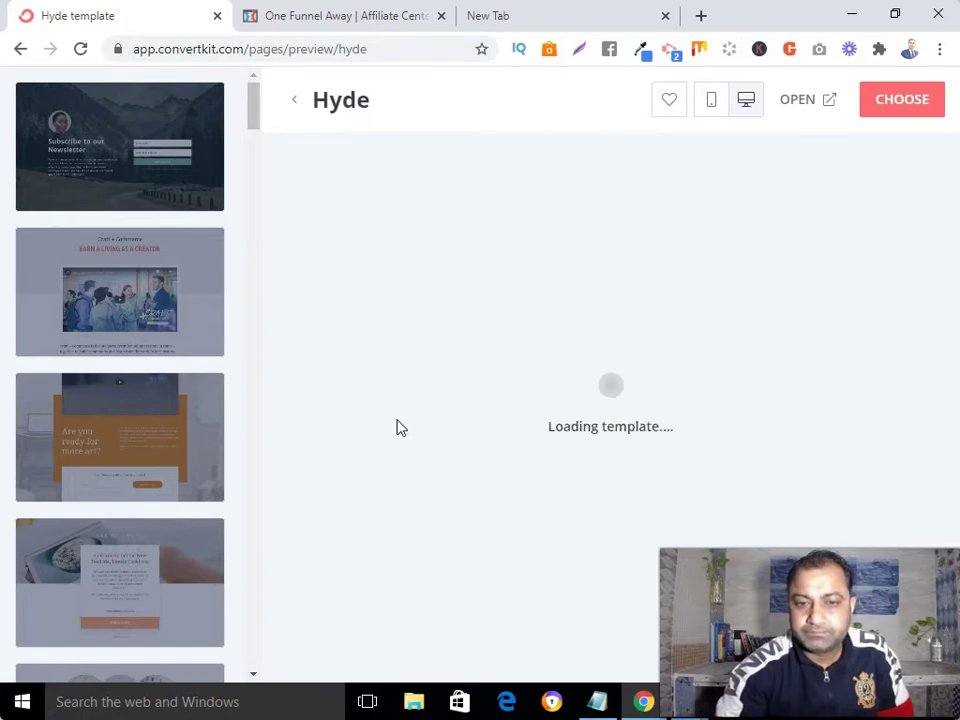
scroll(397, 428, down, 10)
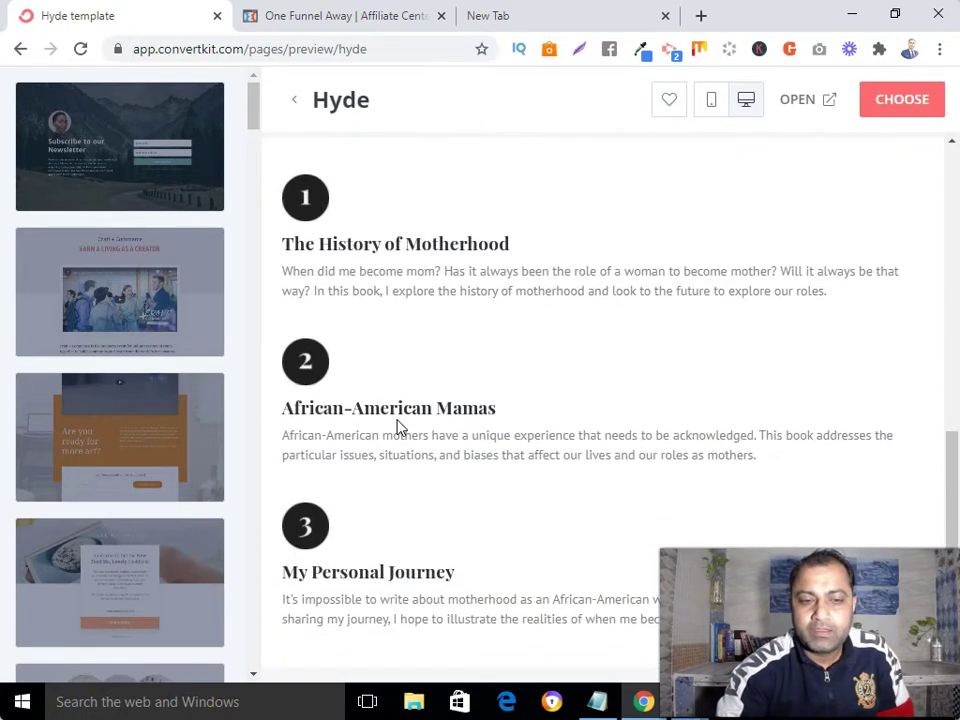
scroll(397, 428, up, 6)
scroll(397, 428, up, 4)
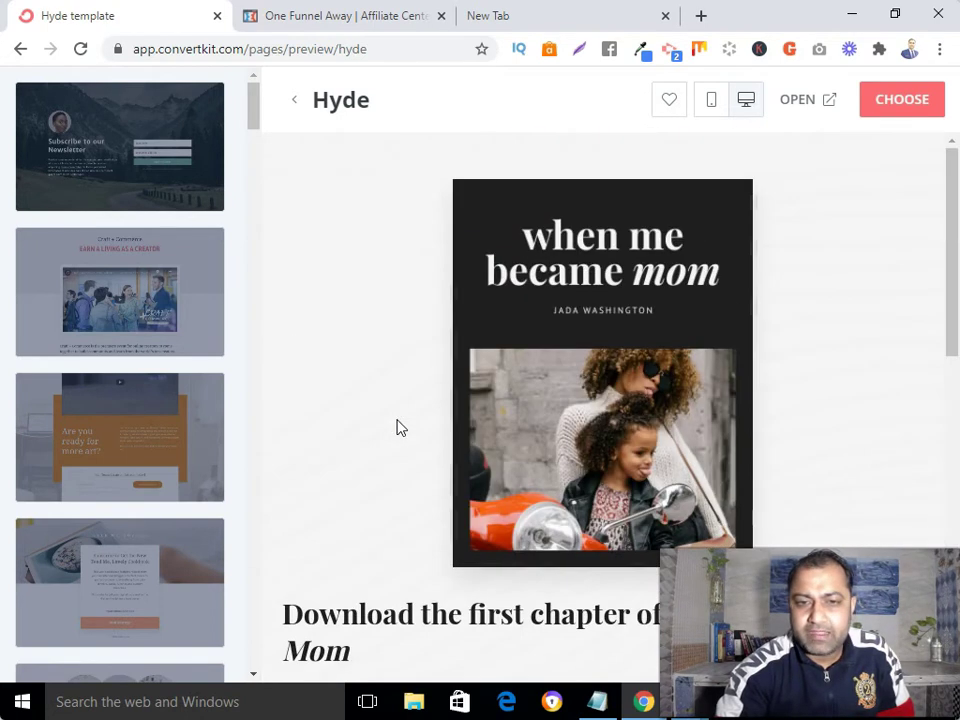
- Use the Hyde template and select its existing headline text
click(897, 108)
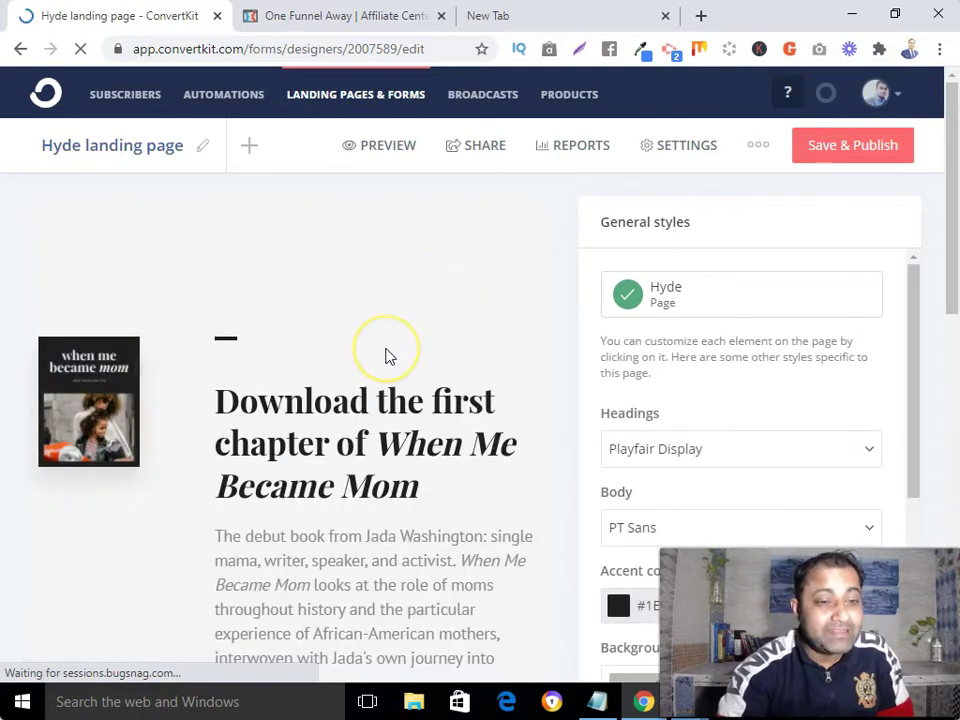
scroll(389, 357, down, 2)
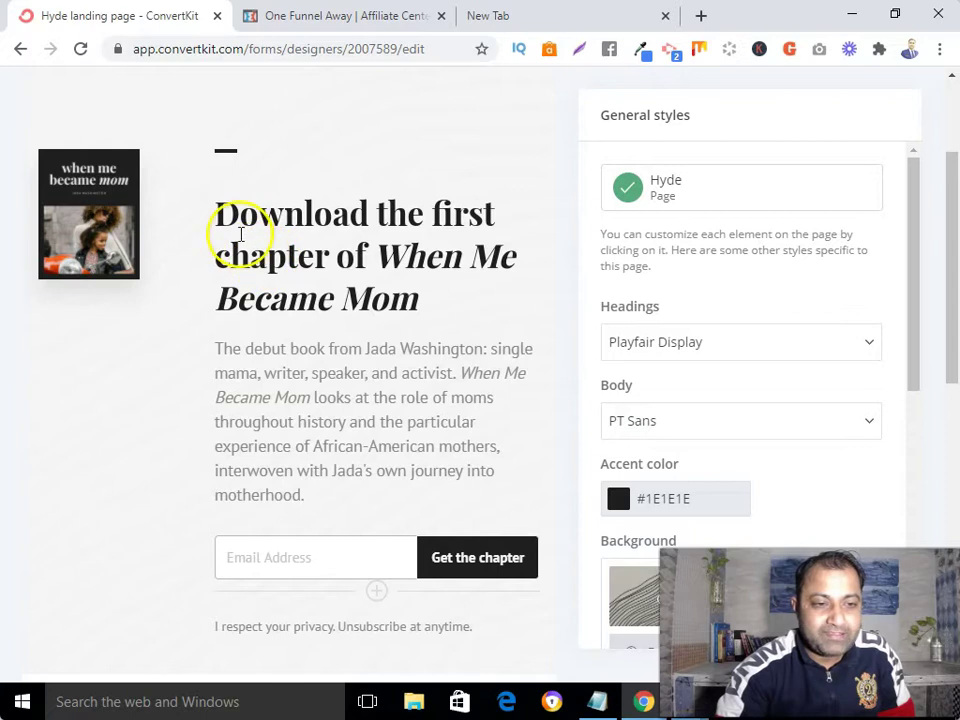
click(225, 222)
drag(216, 214, 469, 315)
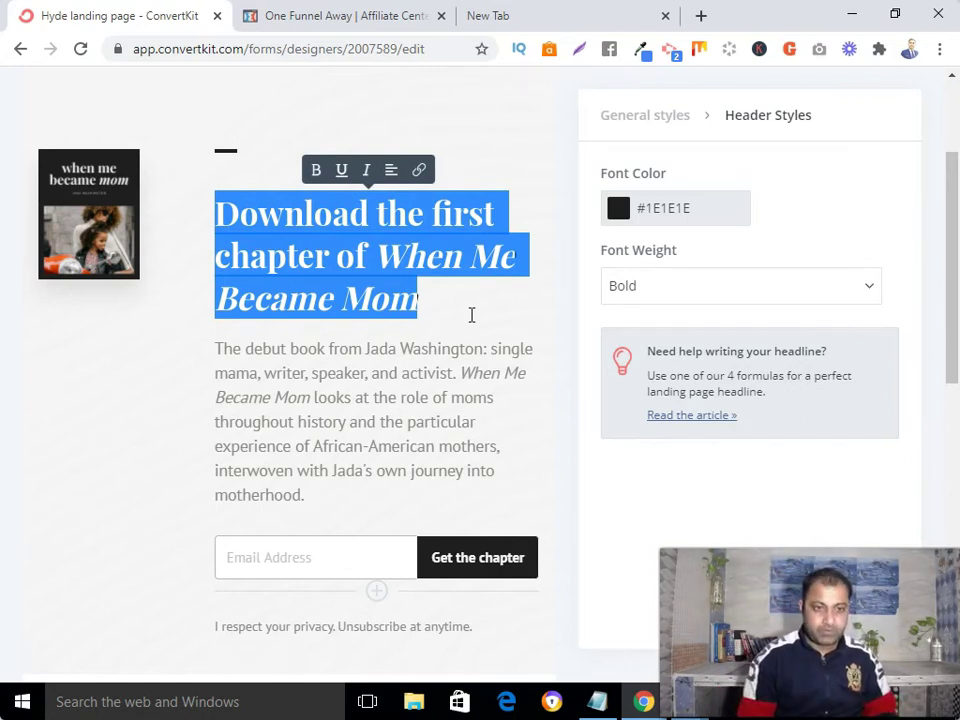
- Type 'Free Book Reveals...' then 'How To Build A $1000 p.m. Affiliate Marketing Business In 7 Simple Steps!'
text(Free )
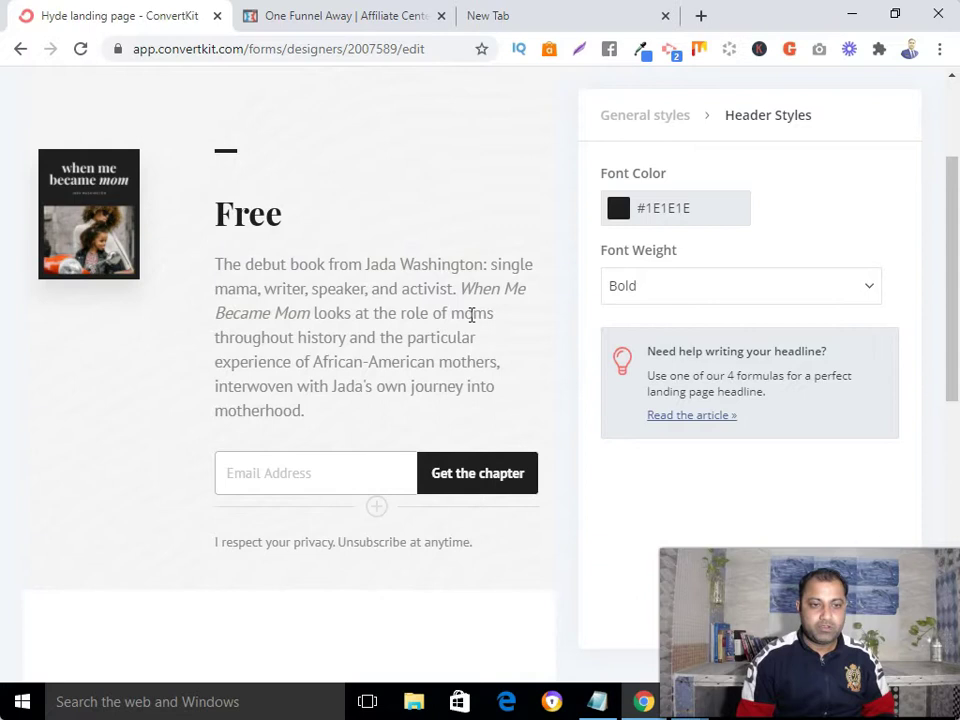
text(Book Re)
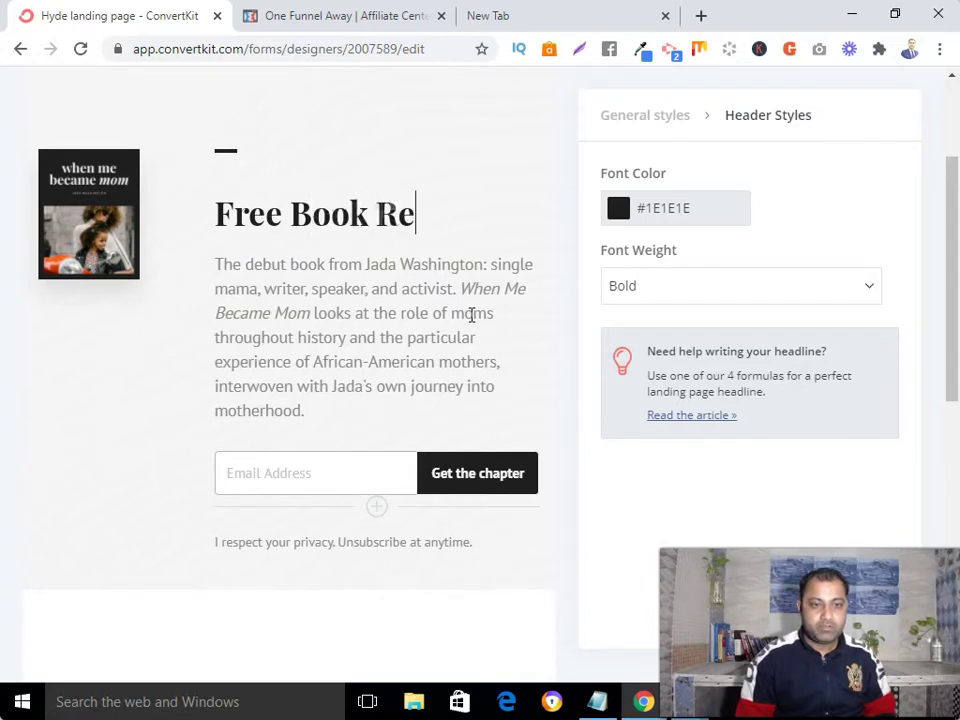
text(vea)
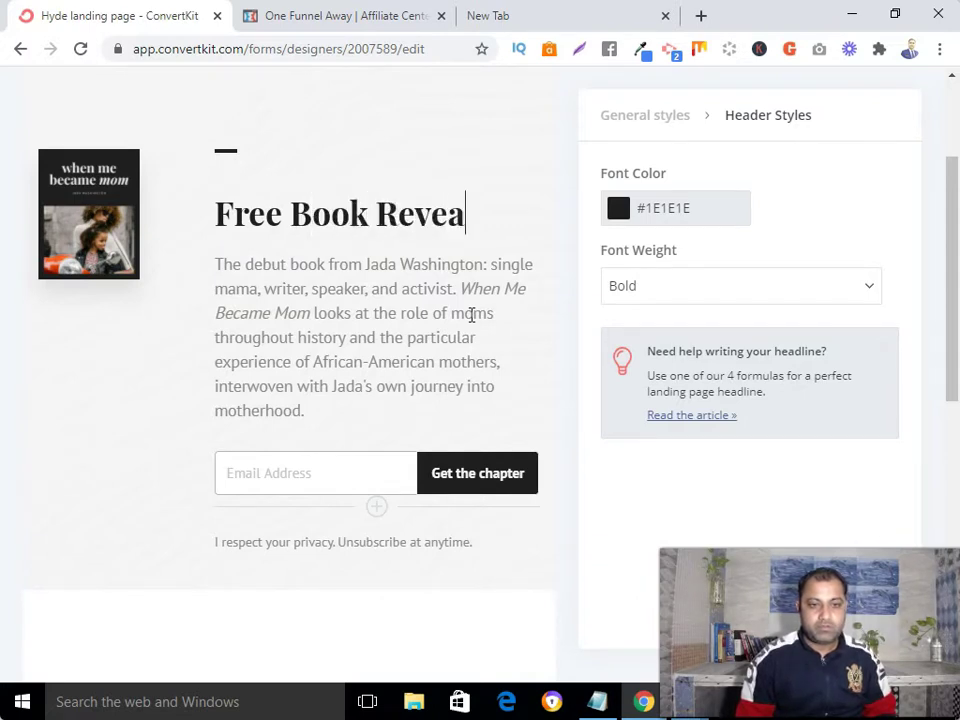
text(ls...)
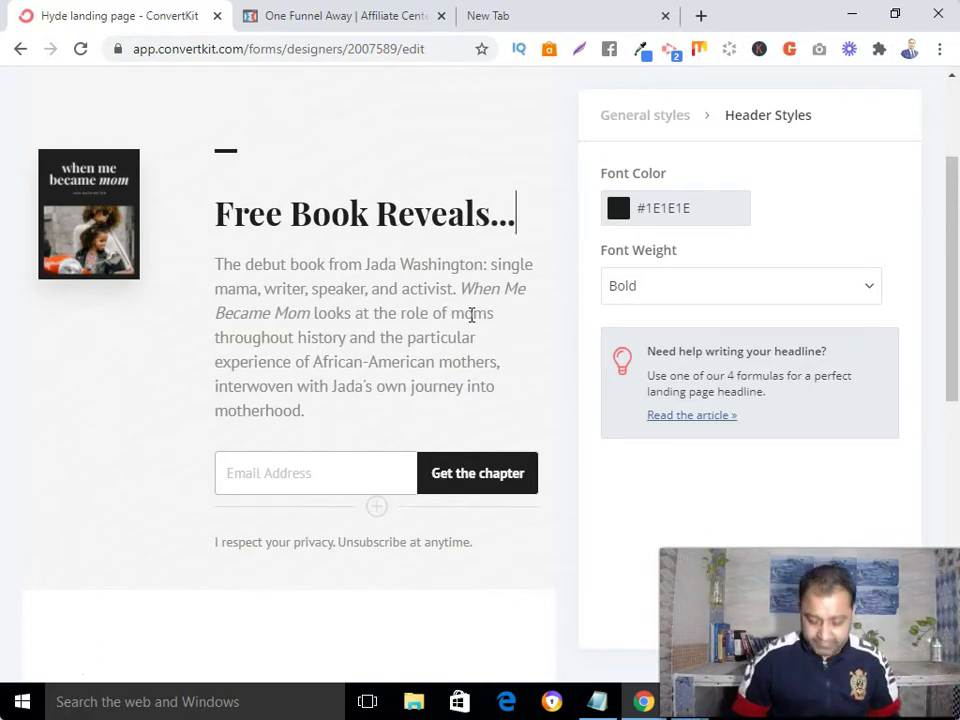
key(Return)
key(Return)
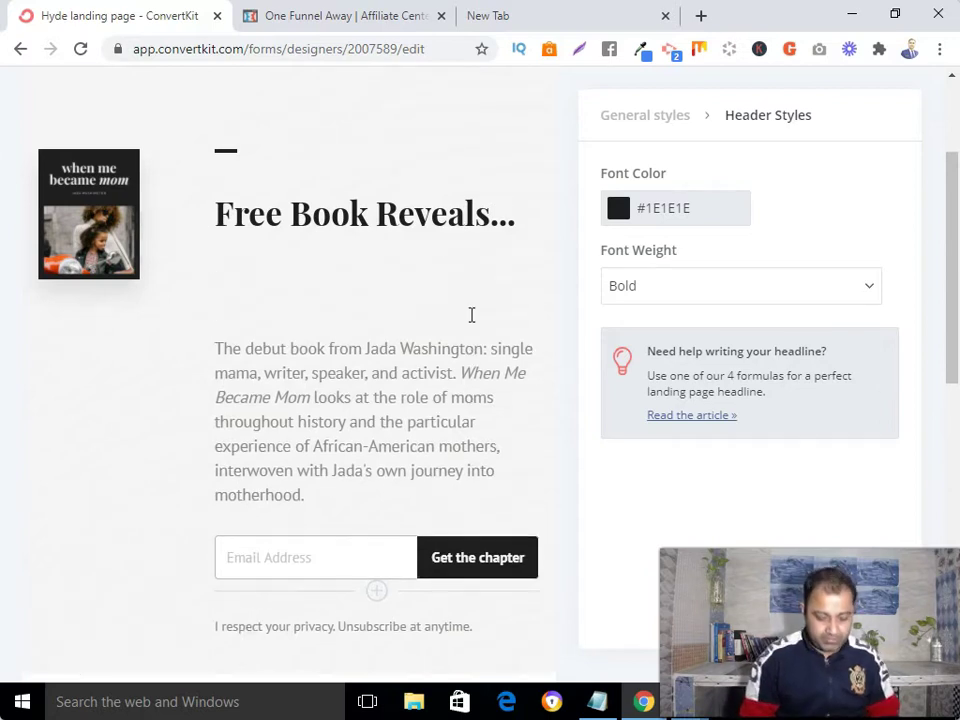
text(How To Buyild)
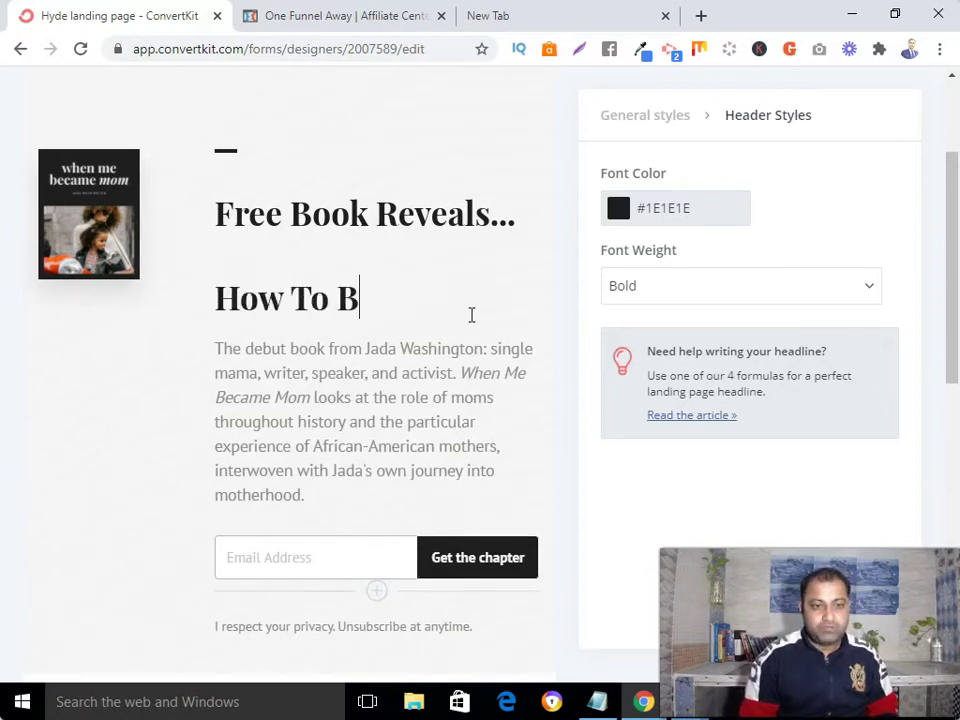
key(BackSpace)
key(BackSpace)
key(BackSpace)
key(BackSpace)
key(BackSpace)
text(ild A )
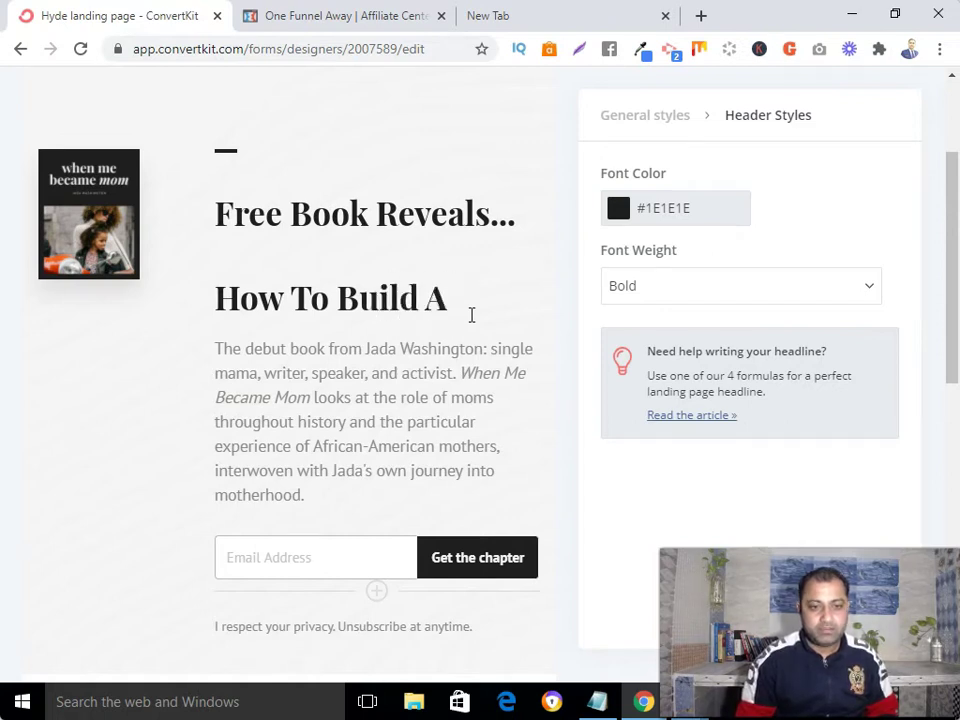
text($1000)
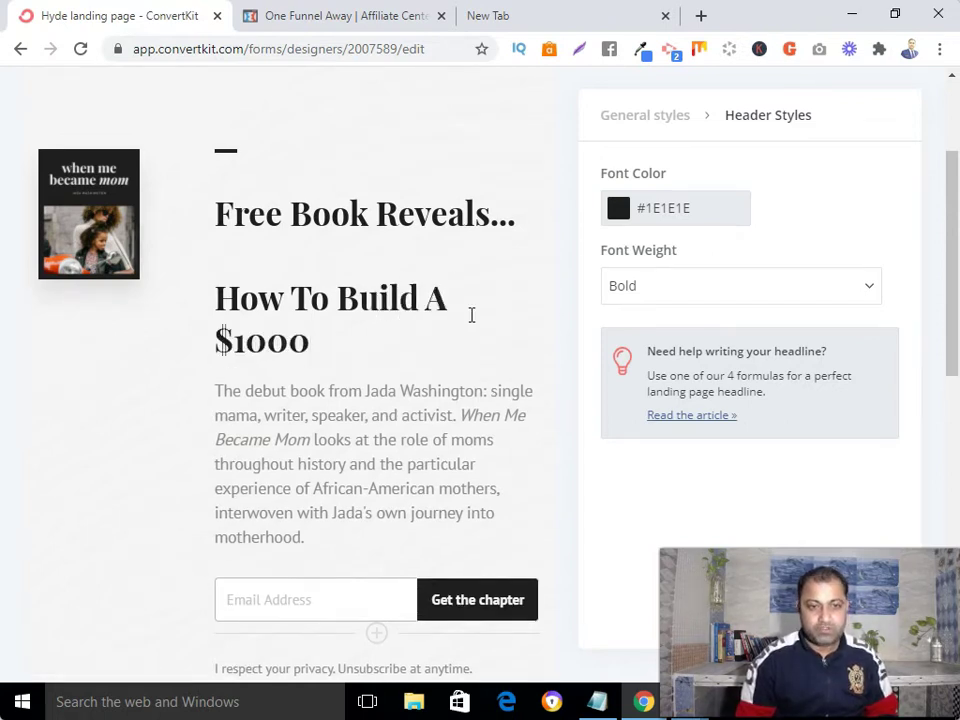
text( p.m. Affiliate Ma)
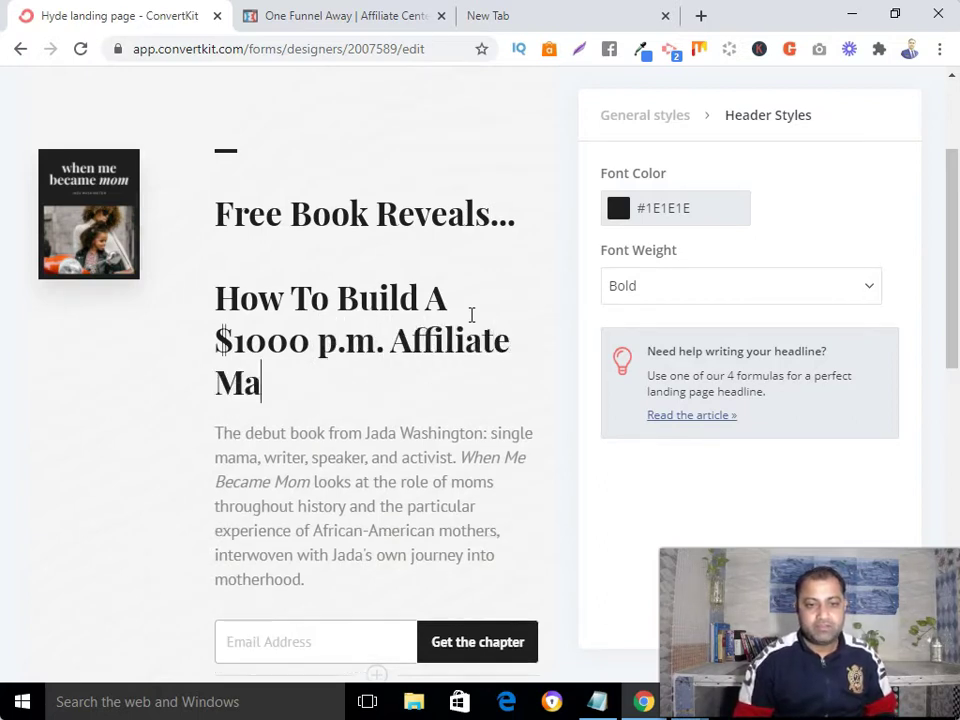
text(rketing )
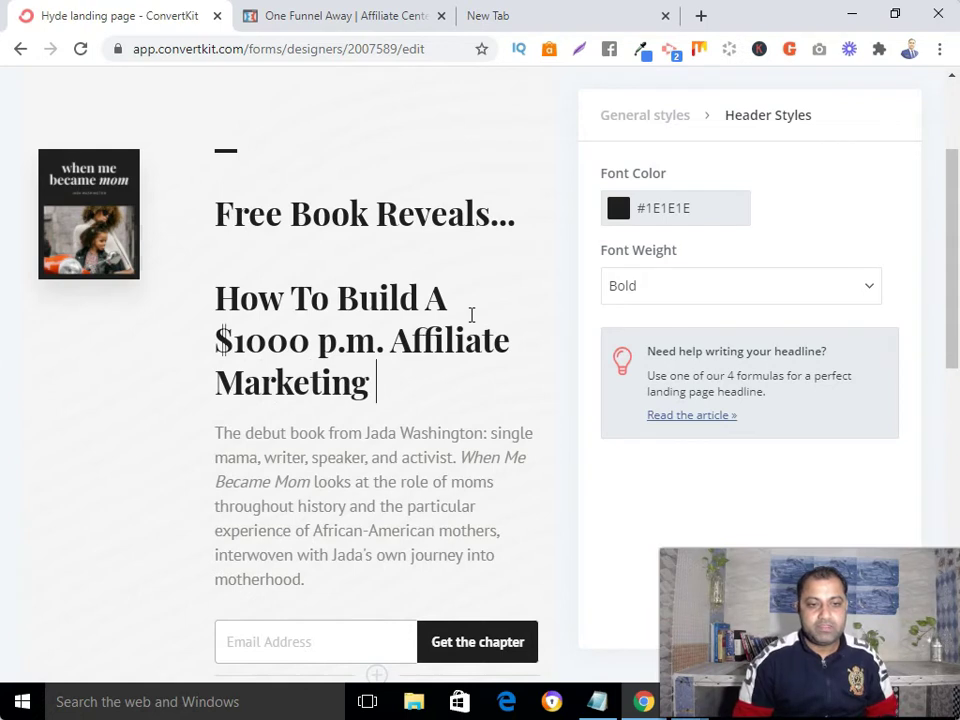
text(Business)
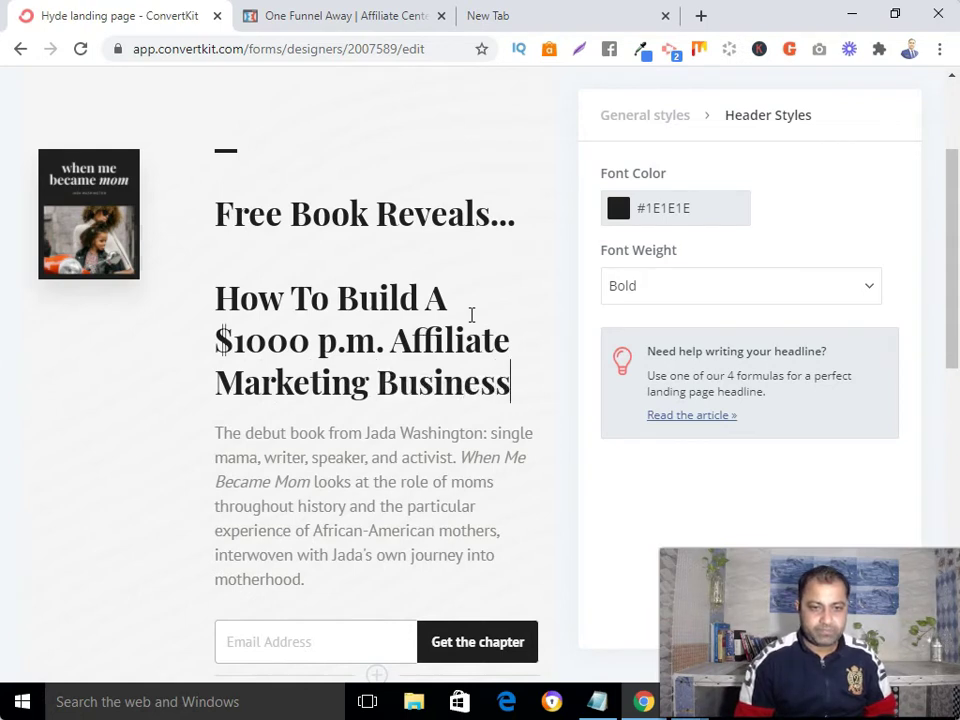
text( In 7 Simple Steps)
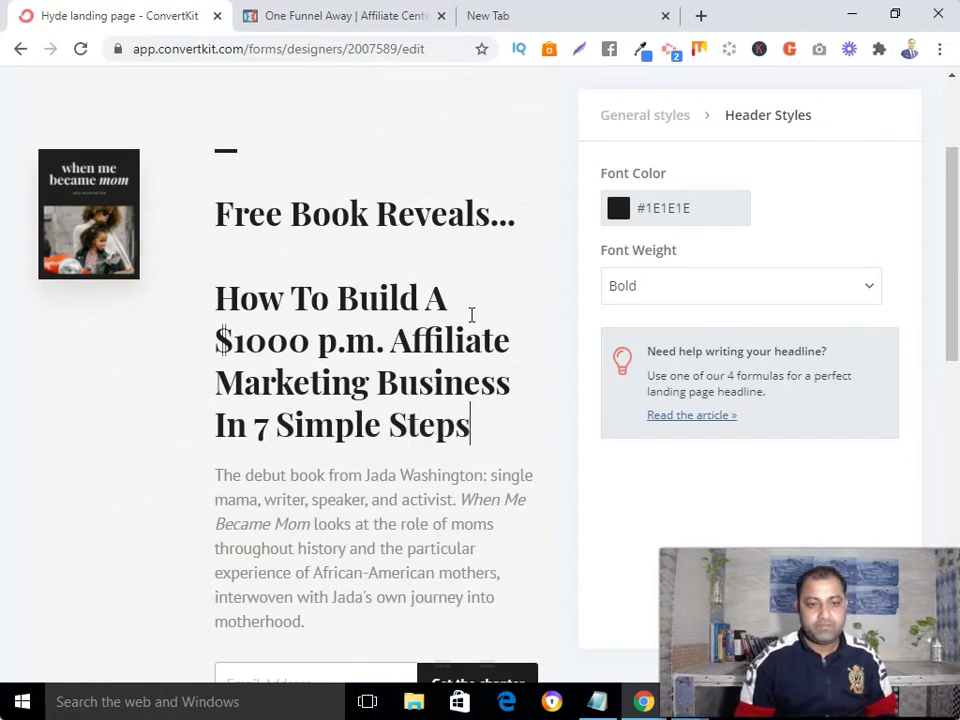
text(!)
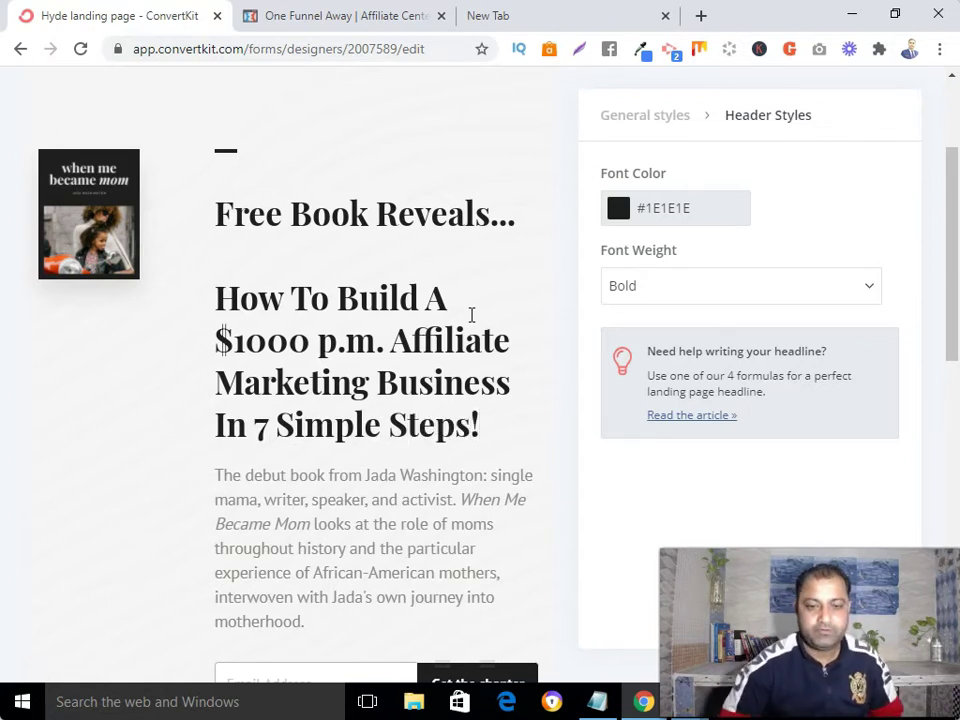
- Replace the book description with 'Even if you're beginner or have no experience! Enter your email below!'
scroll(493, 339, down, 1)
click(270, 391)
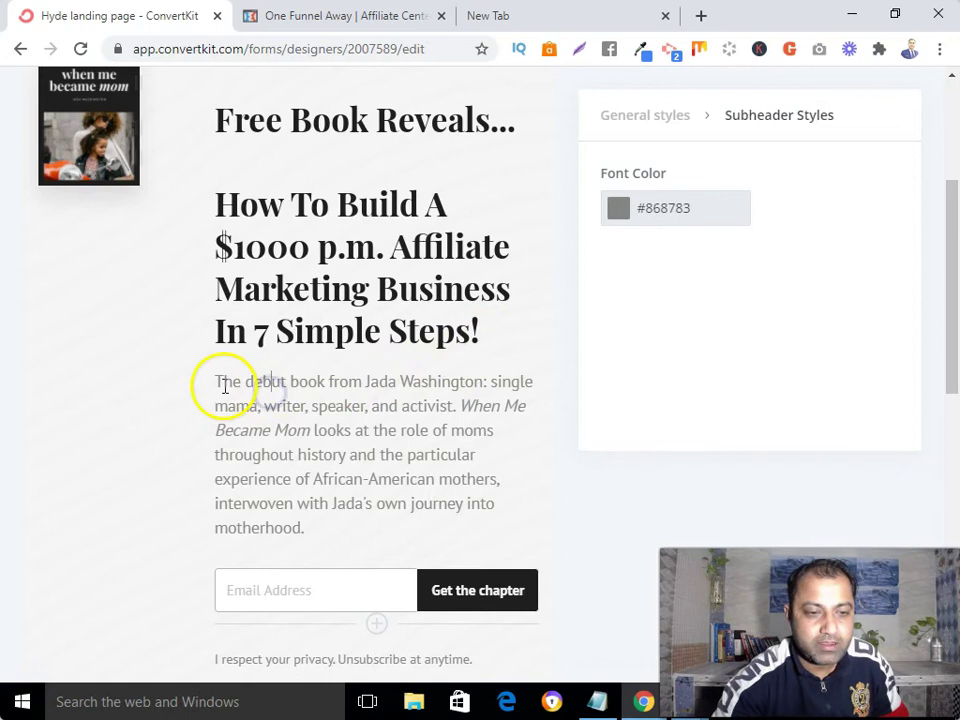
drag(217, 384, 315, 523)
key(BackSpace)
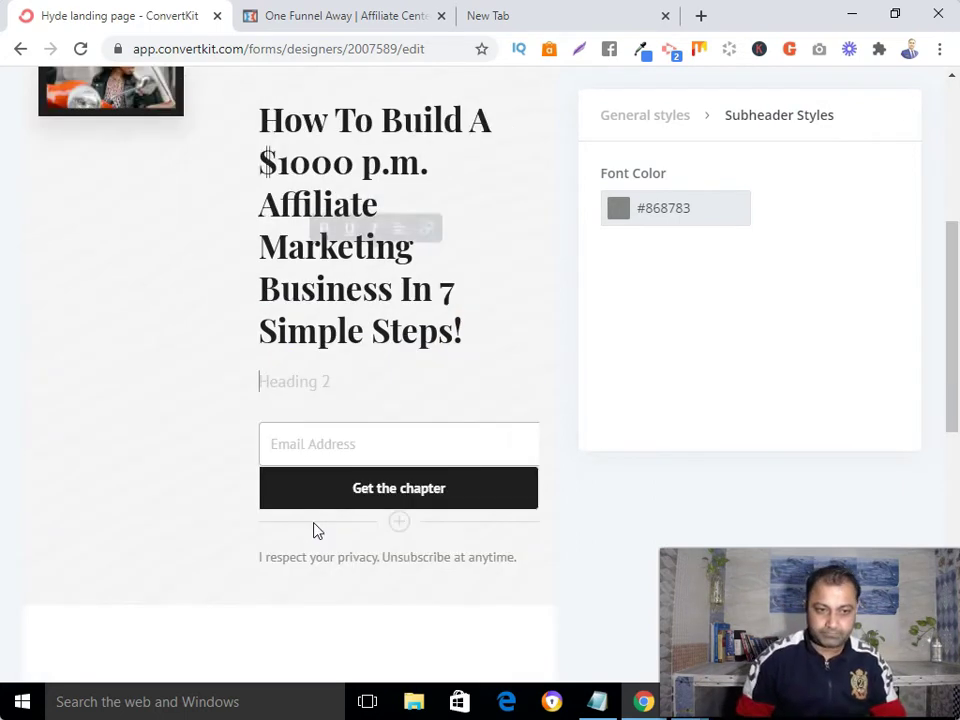
text(Even)
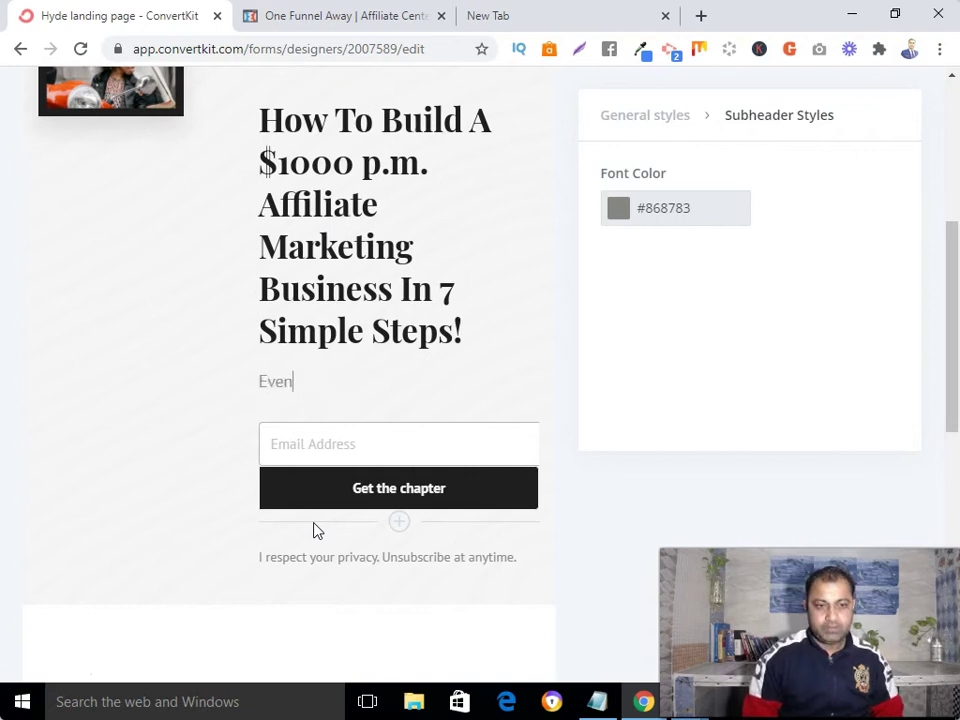
text(i)
key(BackSpace)
text(if you)
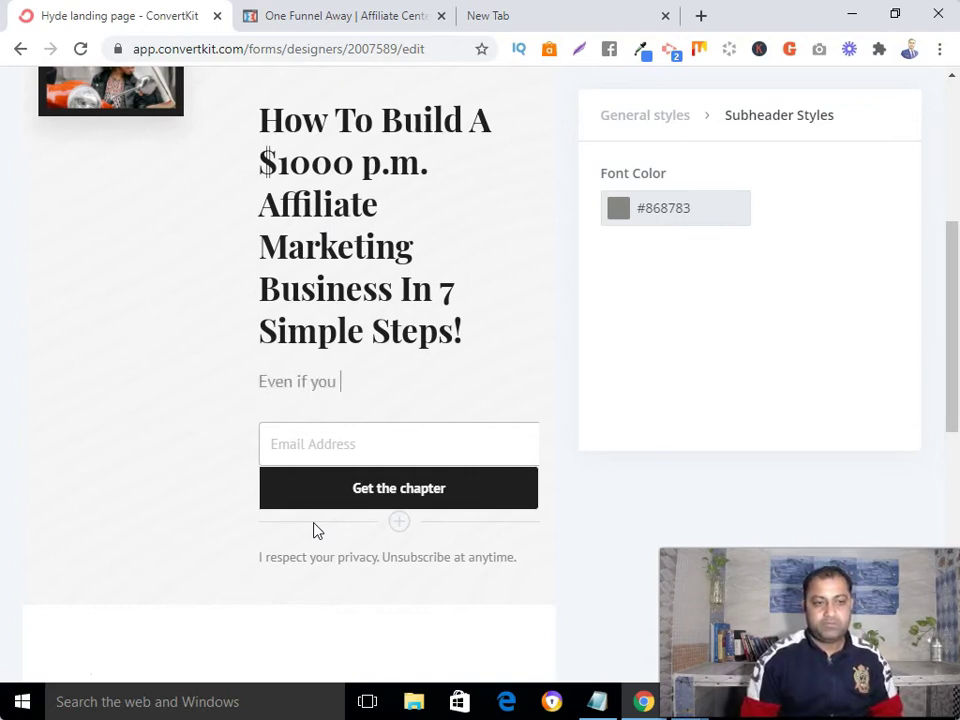
key(BackSpace)
text('re beginner)
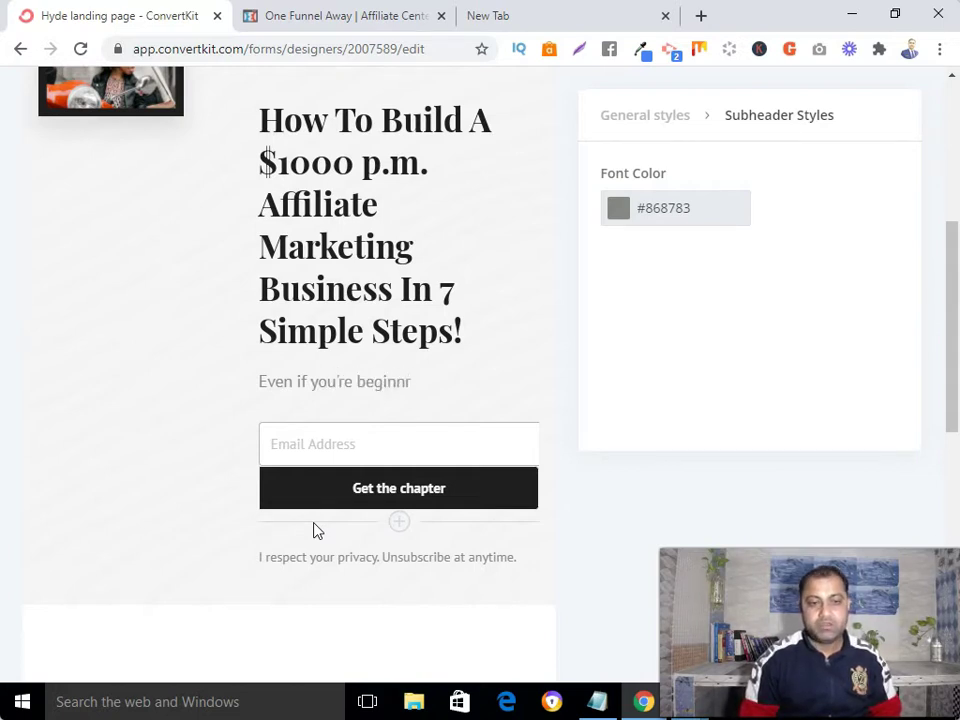
text( or have no exper)
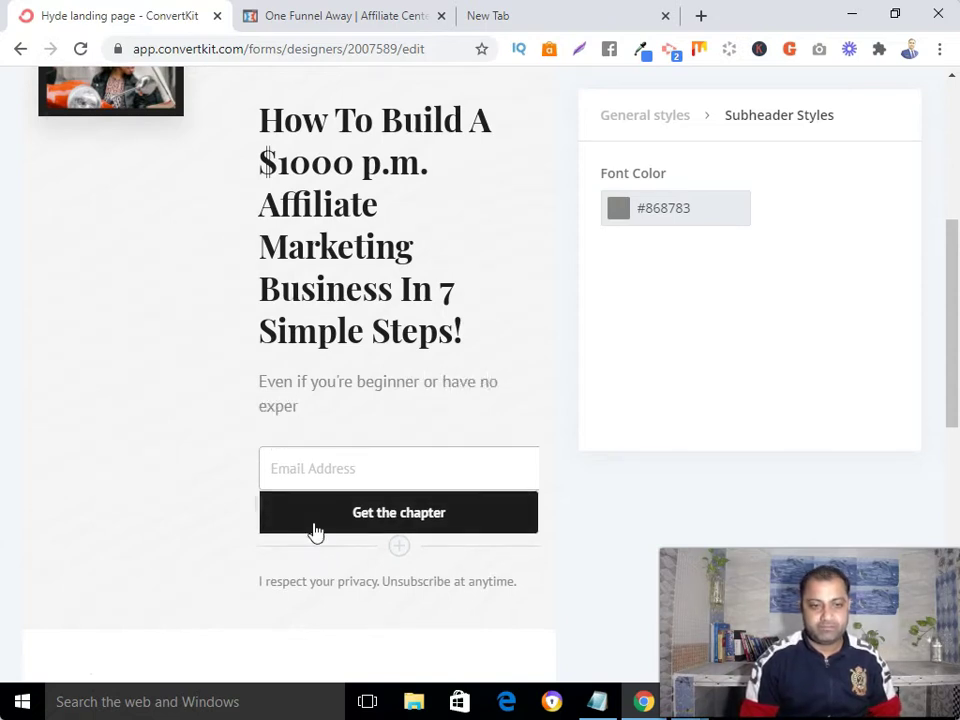
text(ience)
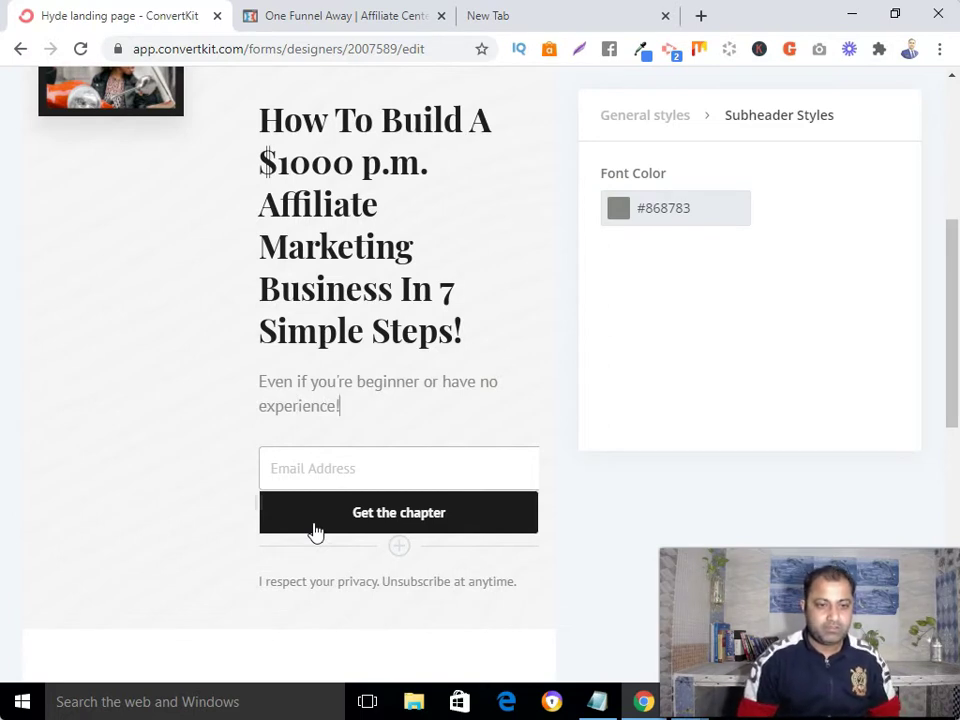
text(! Enter your email below!)
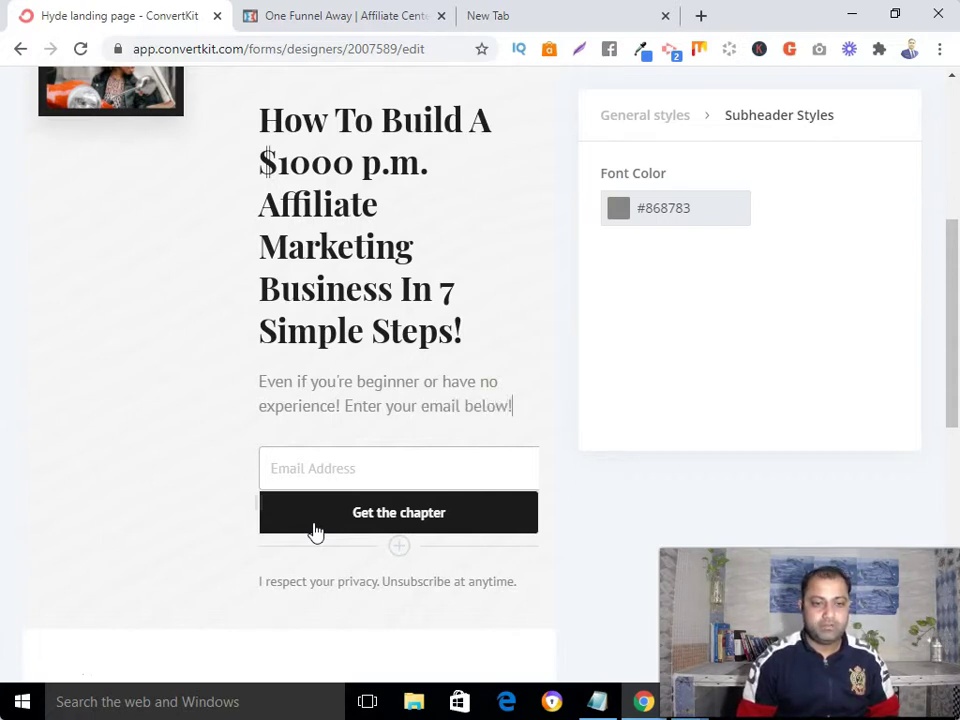
- Put 'Enter your email below!' on its own line
click(344, 406)
key(Return)
key(Return)
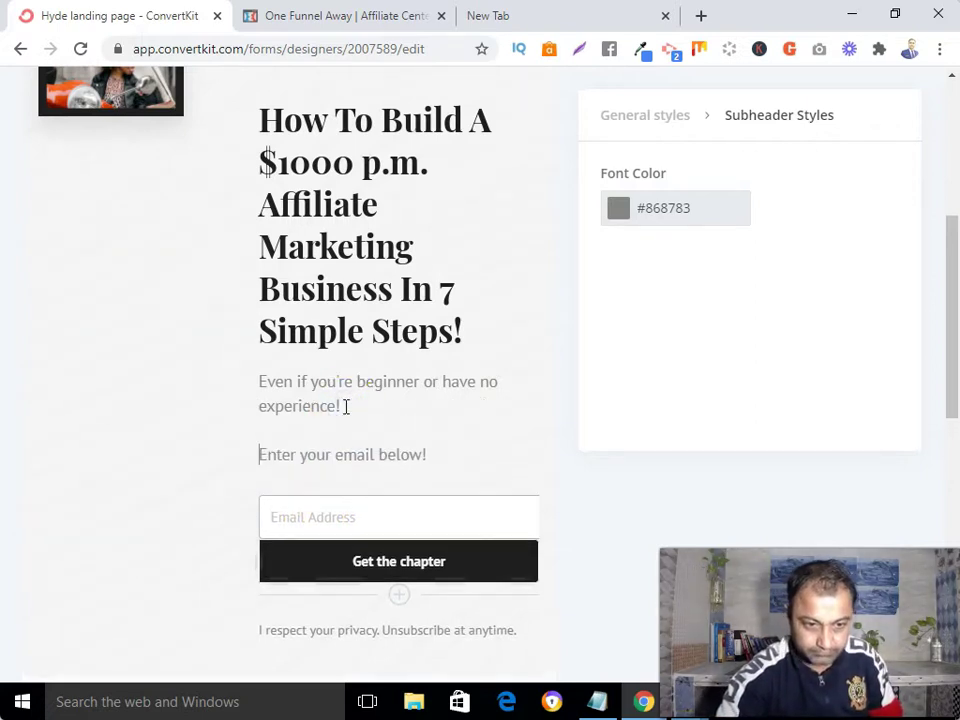
scroll(373, 396, up, 3)
scroll(373, 392, down, 1)
- Give the sign-up button a red #F41818 background
scroll(373, 390, down, 4)
click(464, 281)
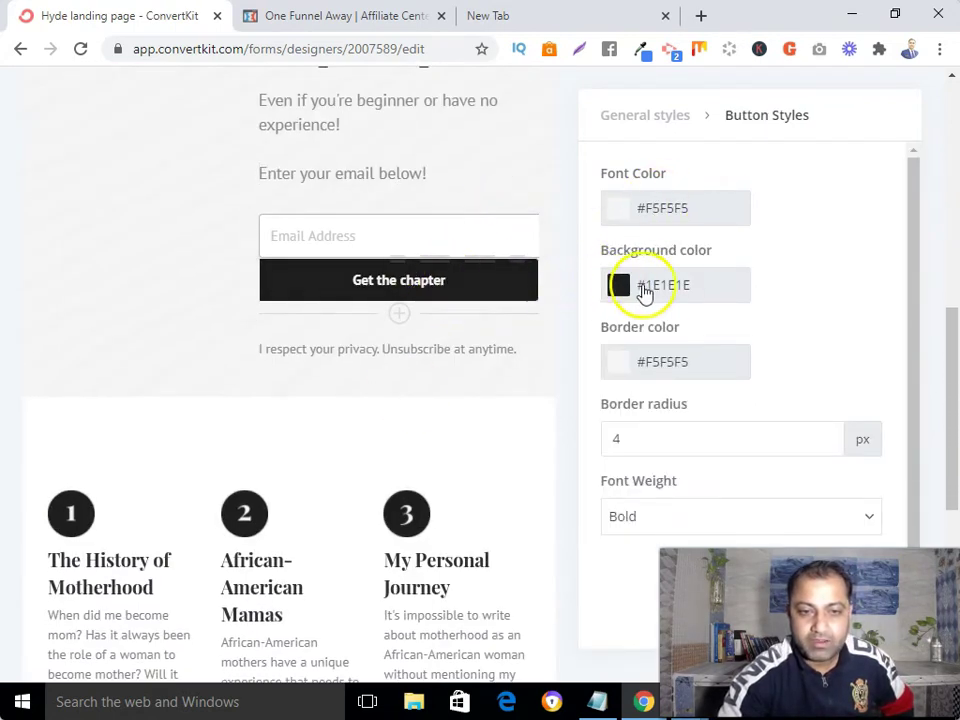
click(618, 287)
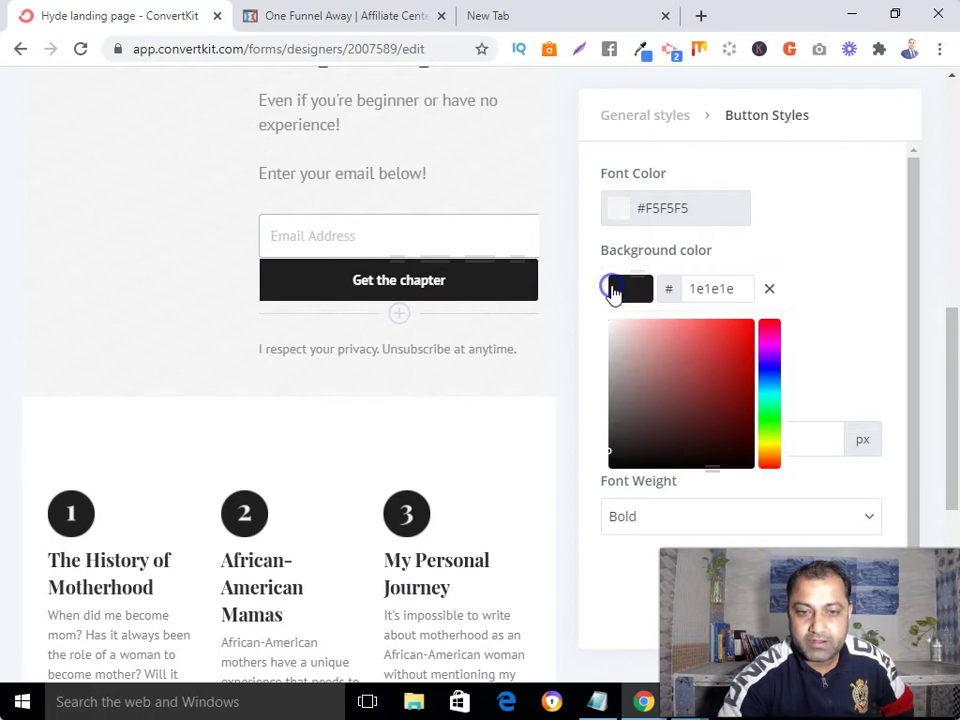
click(740, 329)
- Change the button label to 'Get The Book Now!'
click(453, 286)
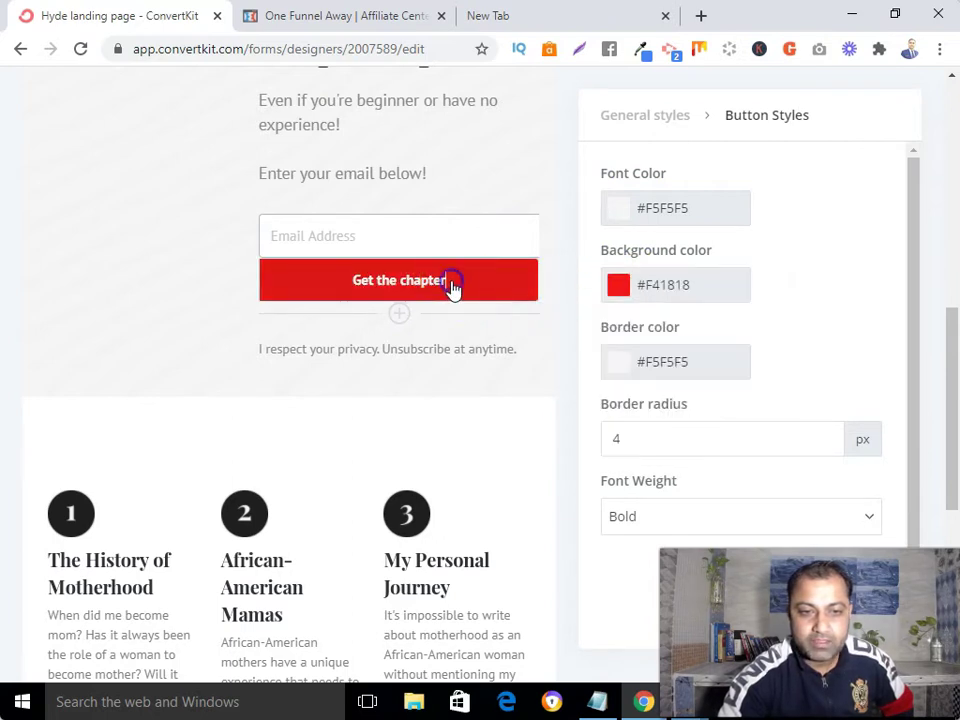
key(BackSpace)
key(BackSpace)
key(BackSpace)
key(BackSpace)
key(BackSpace)
key(BackSpace)
key(BackSpace)
key(BackSpace)
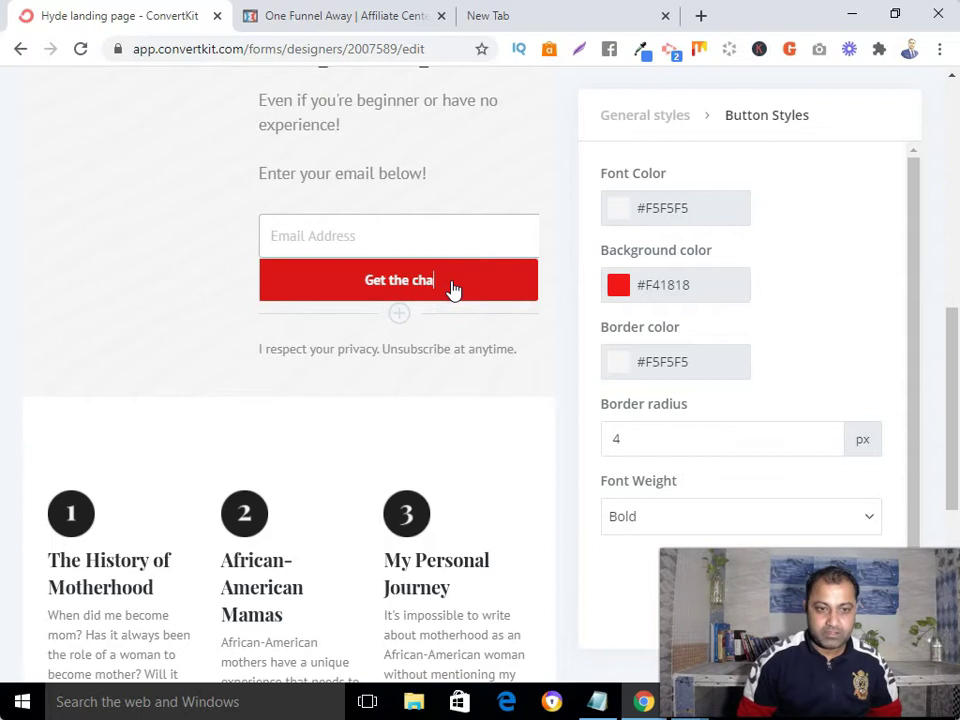
key(BackSpace)
key(BackSpace)
key(BackSpace)
key(BackSpace)
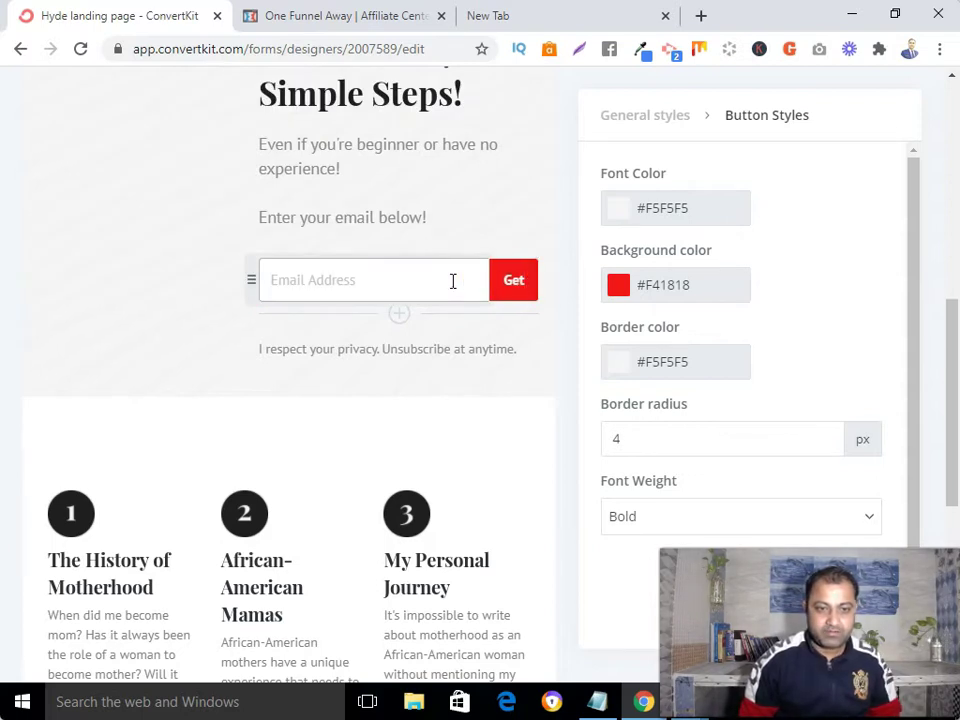
text(The Boo)
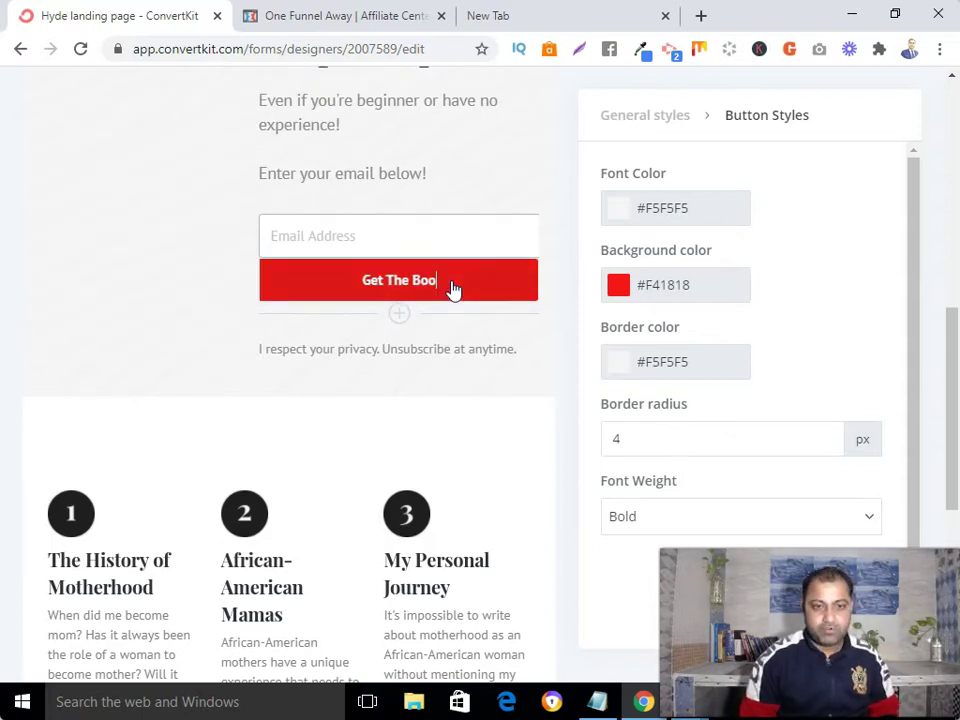
text(k Now!)
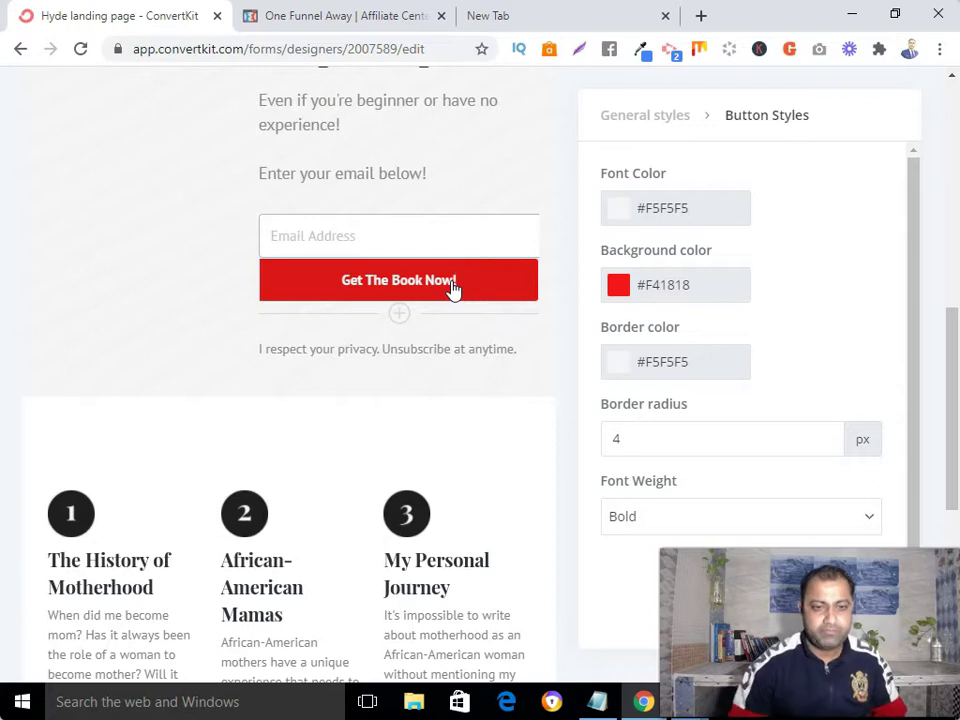
scroll(452, 285, up, 5)
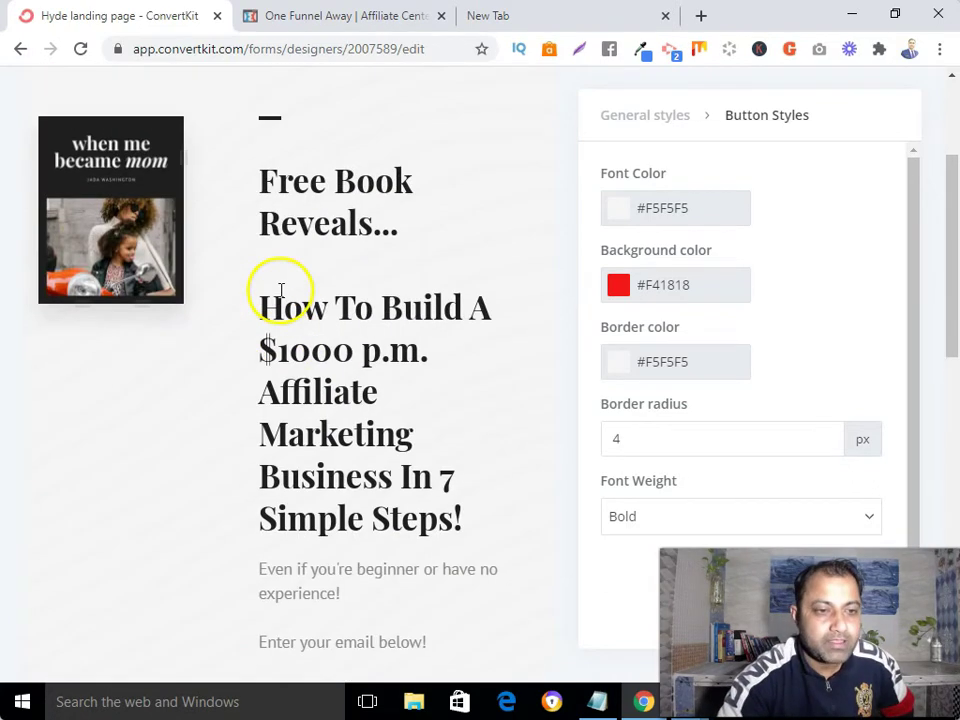
- Replace the cover image with the Affiliate Commission Secrets book from Recent uploads
click(114, 195)
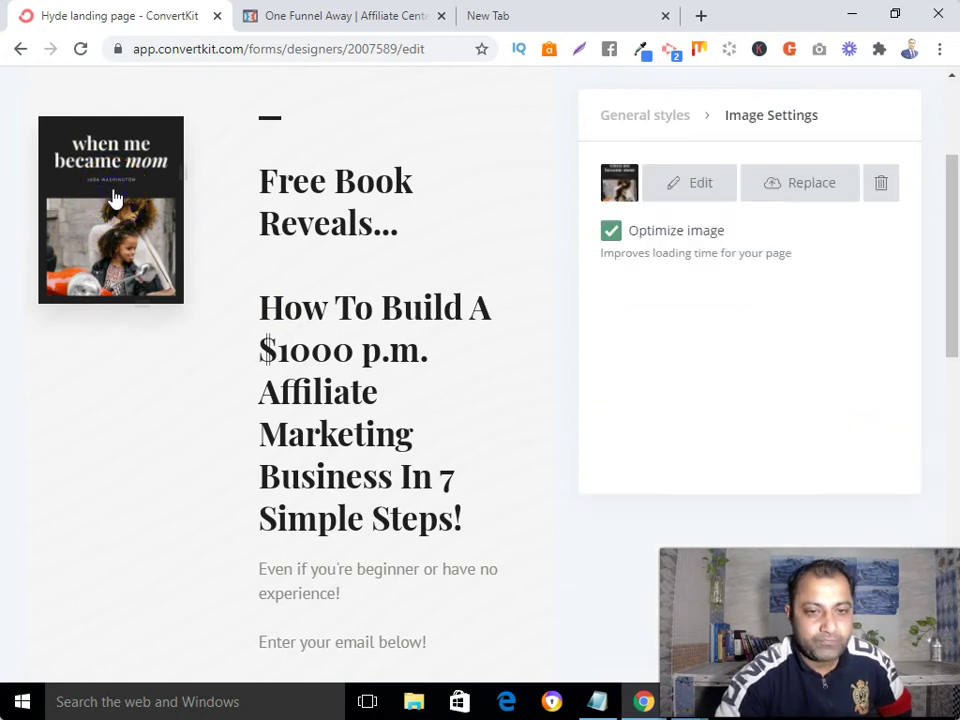
click(808, 184)
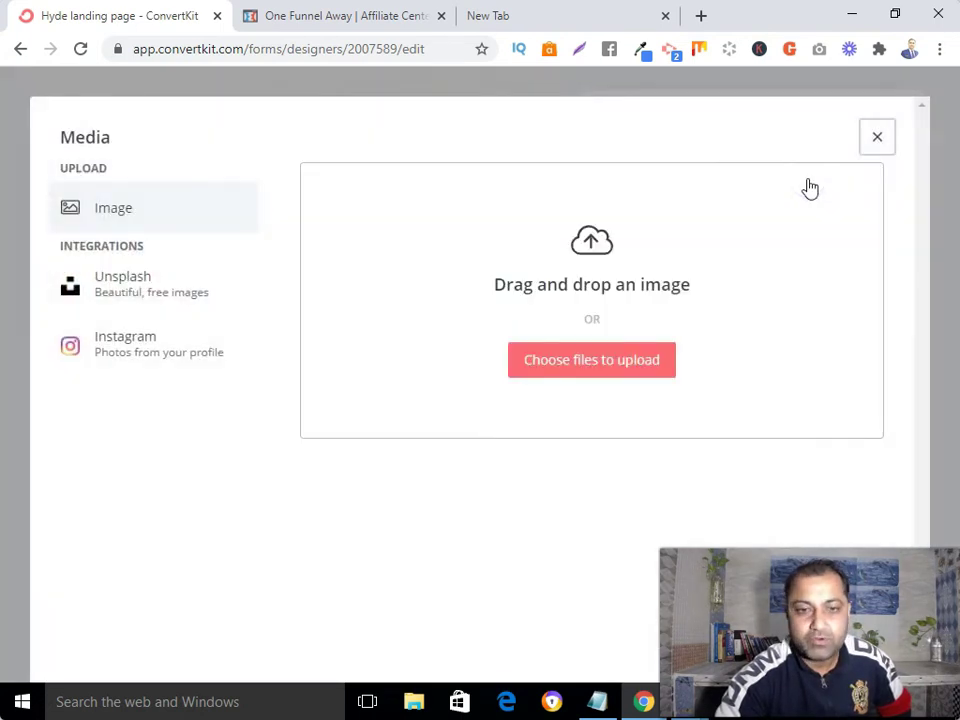
click(578, 372)
click(452, 403)
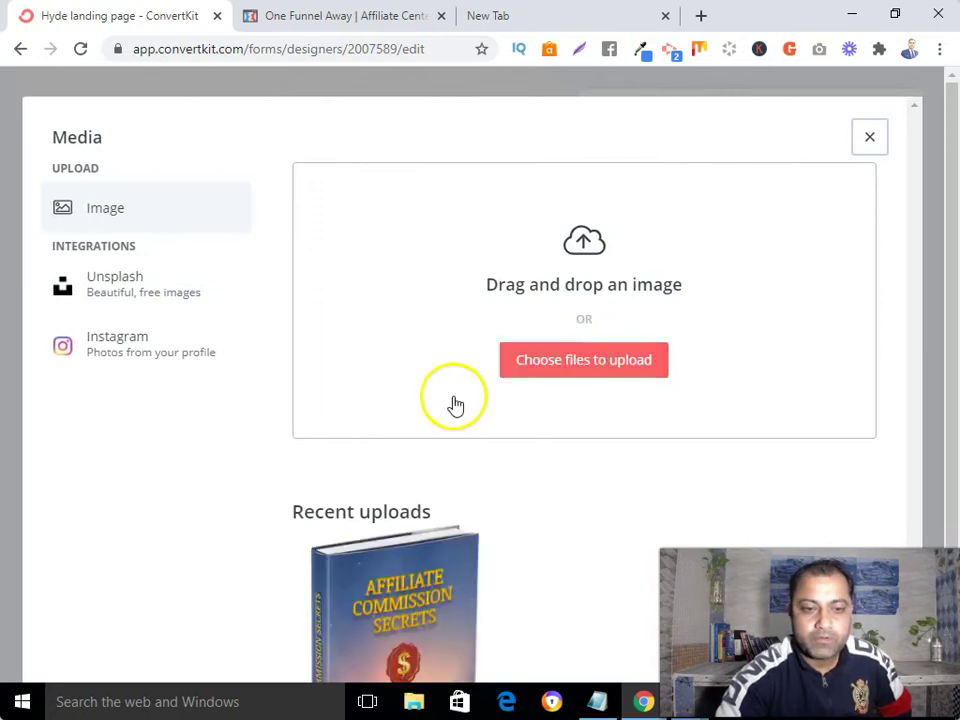
scroll(452, 410, down, 2)
click(400, 487)
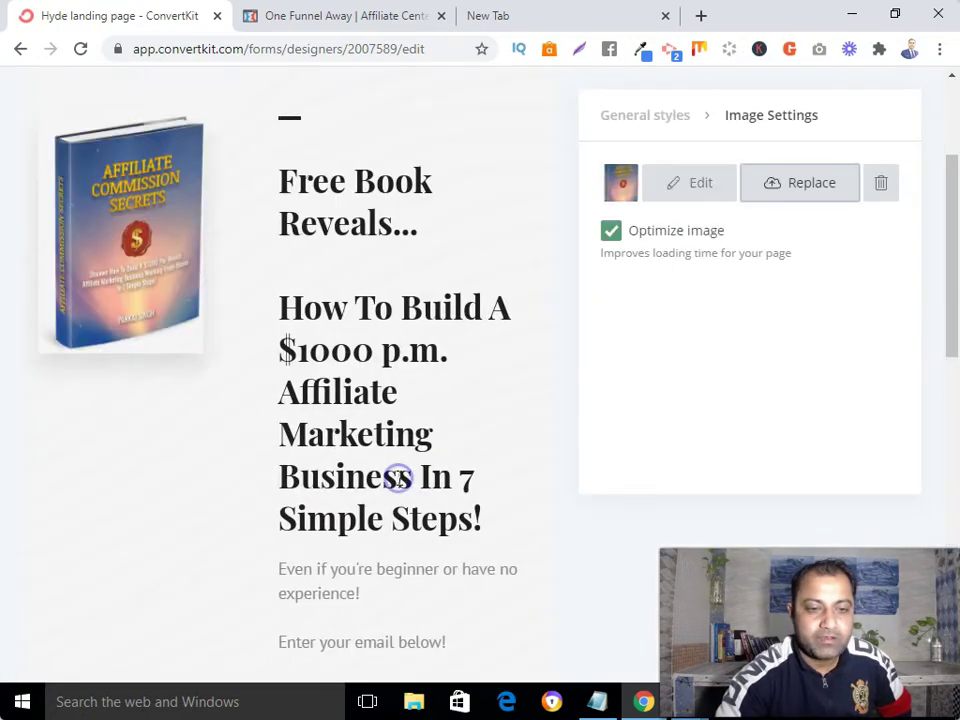
scroll(263, 338, down, 7)
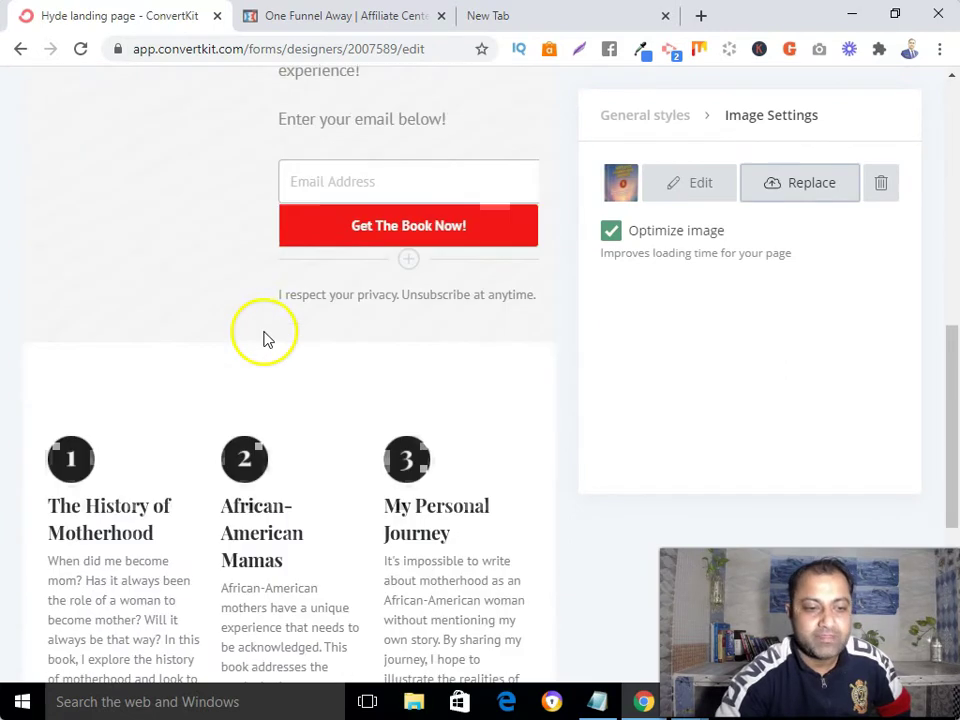
- Change the first heading 'The History of Motherhood' to 'Secret'
click(51, 285)
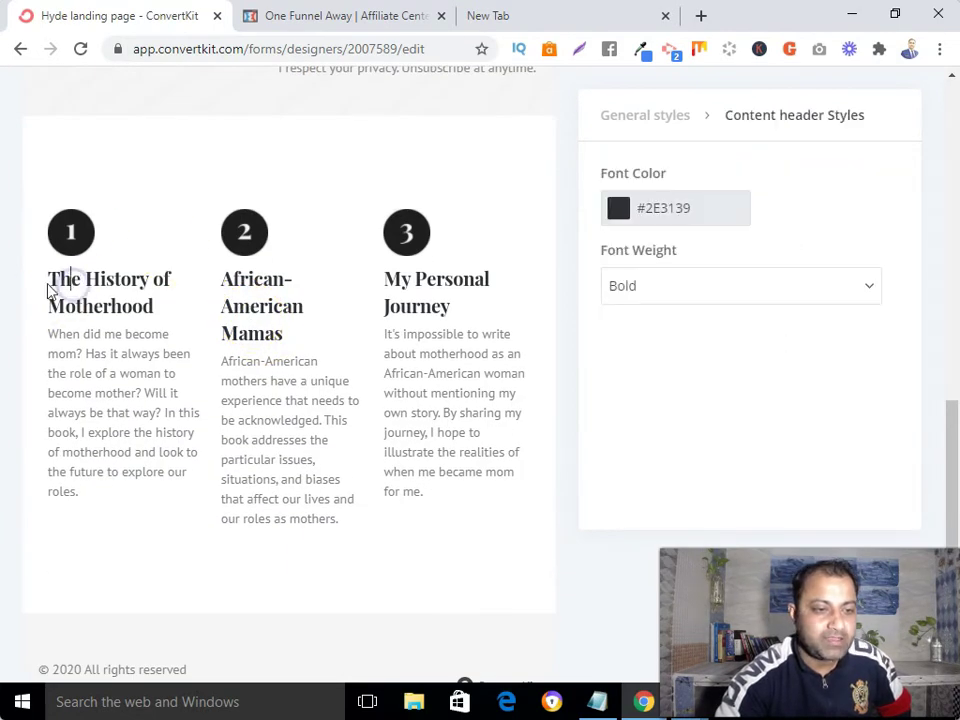
drag(47, 281, 164, 298)
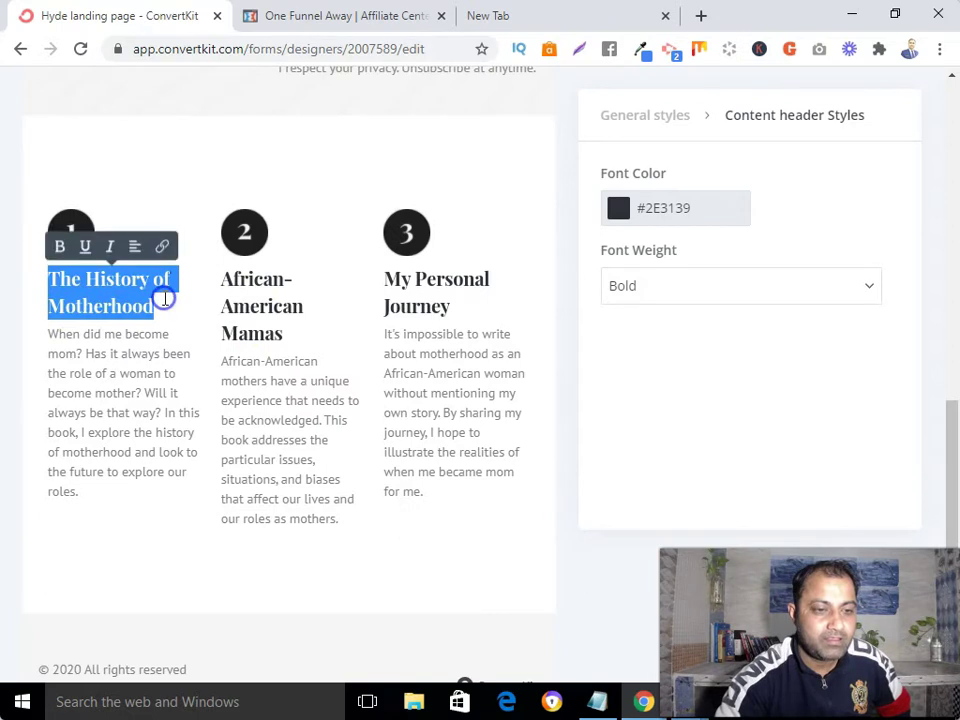
key(BackSpace)
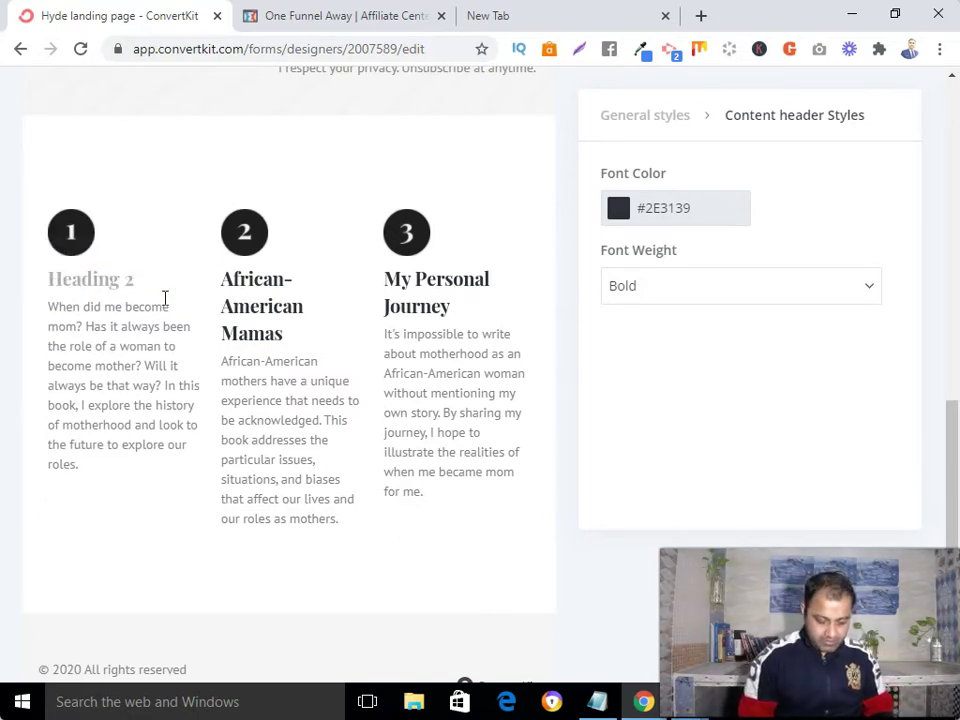
text(Secret)
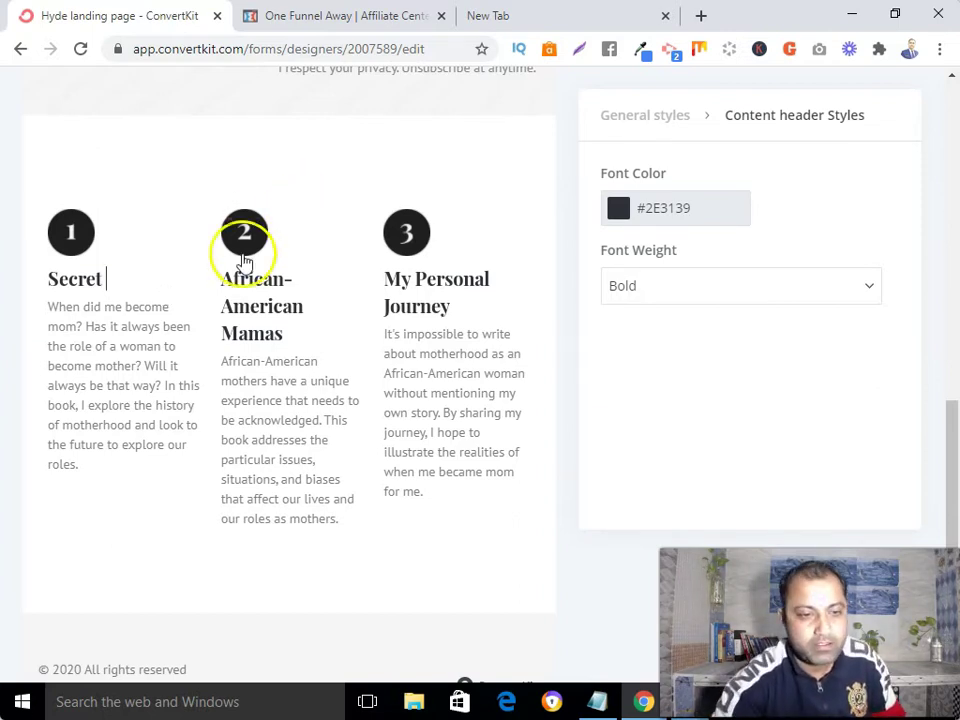
- Change the 'African-American Mamas' and 'My Personal Journey' headings to 'Secret' as well
drag(224, 279, 308, 338)
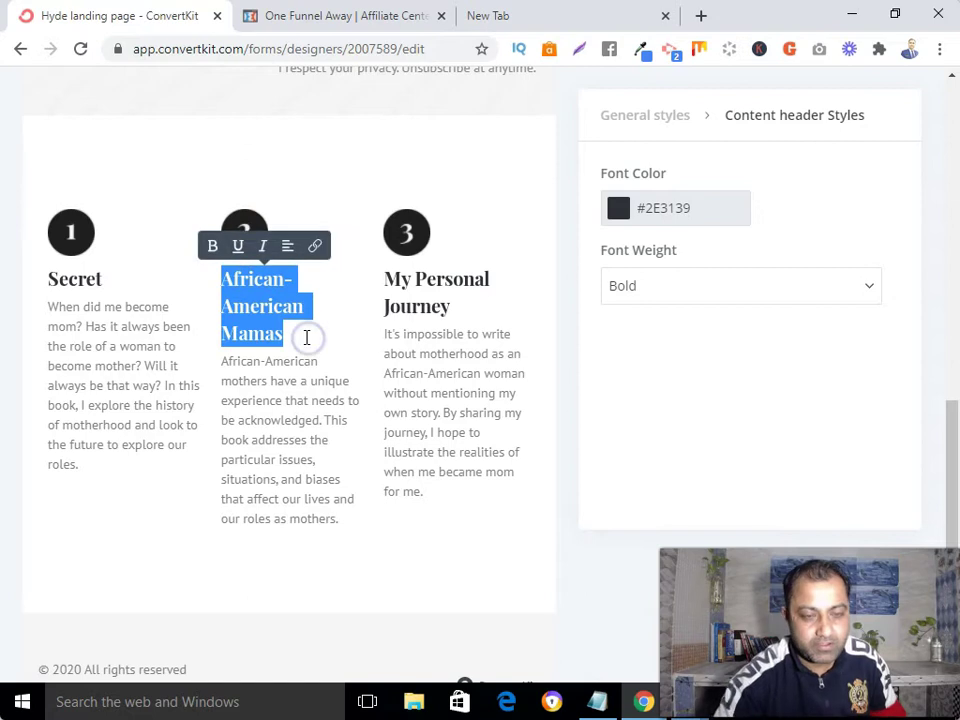
key(BackSpace)
text(Secret)
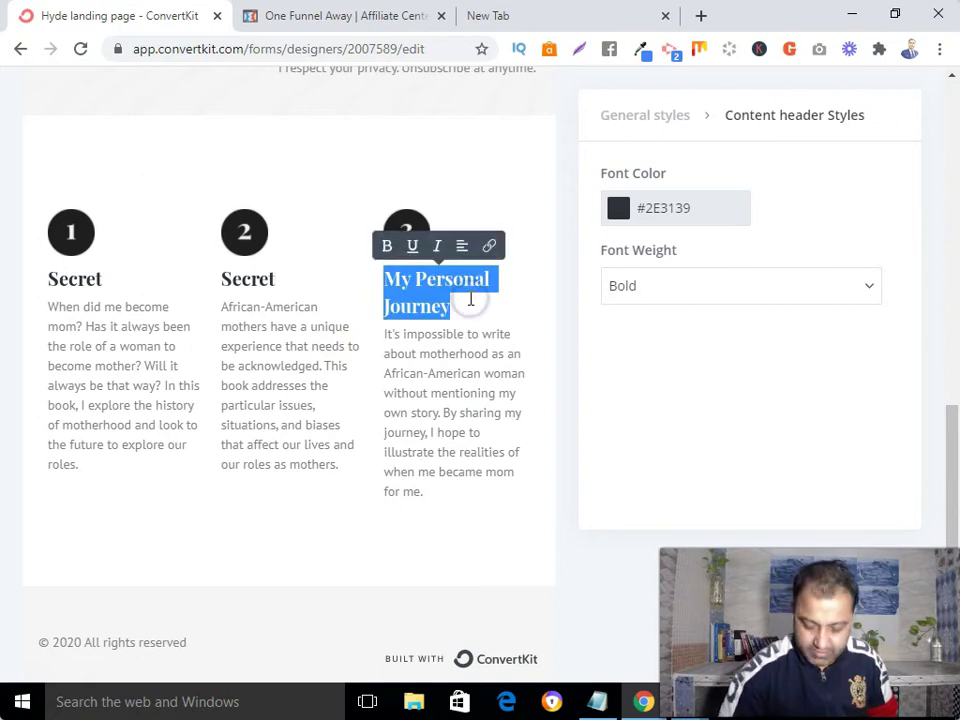
key(BackSpace)
text(Secret)
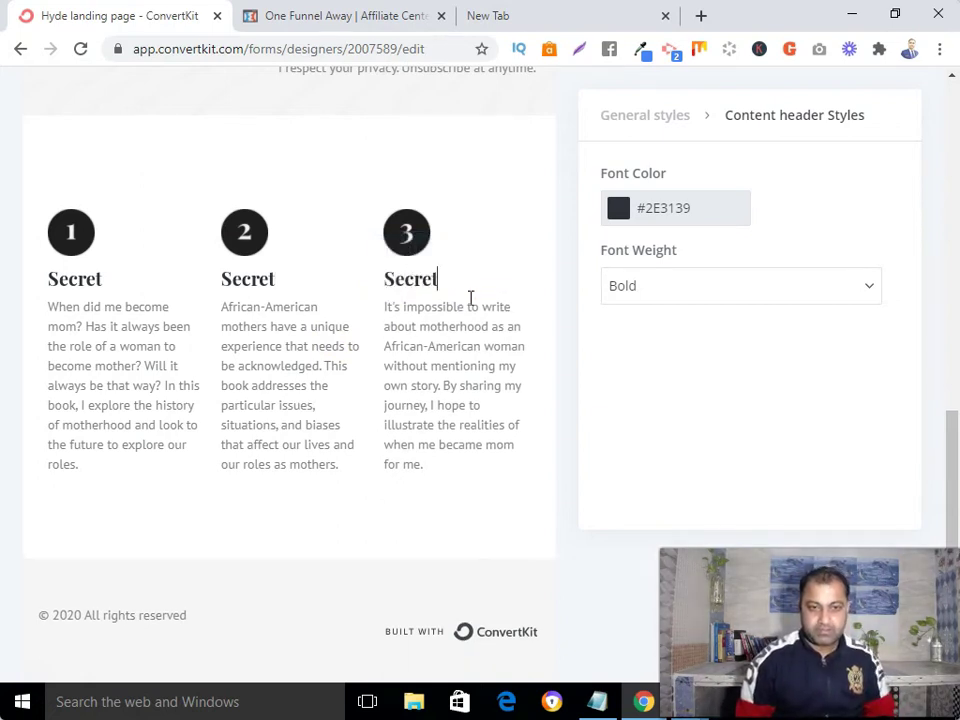
click(79, 324)
drag(47, 306, 111, 465)
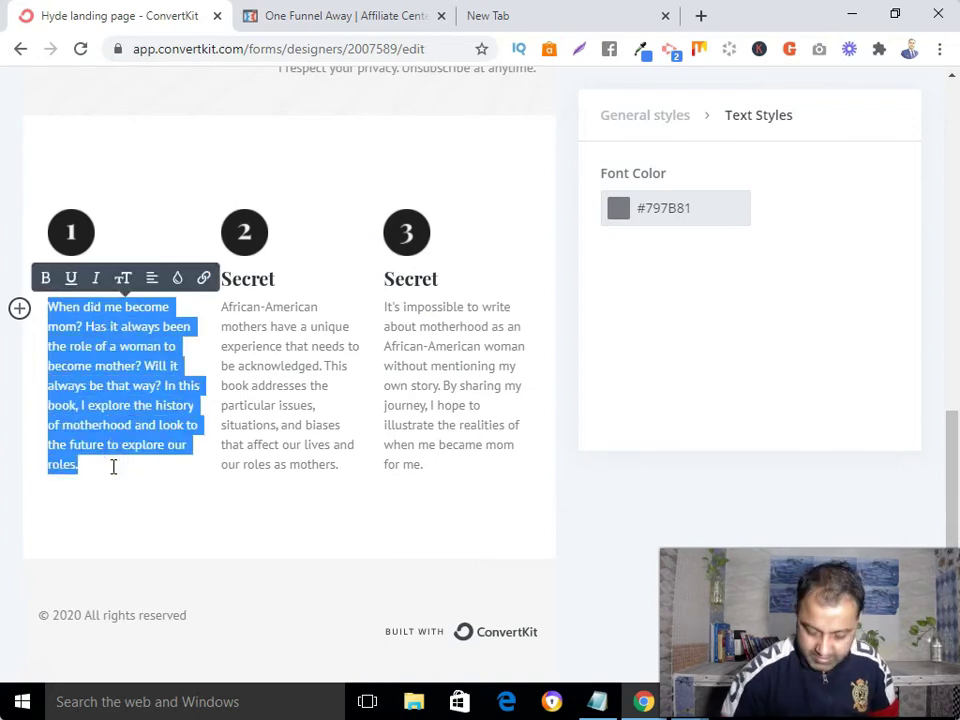
- Replace the first two descriptions with the professional affiliate marketing and high-ticket commission teasers
key(BackSpace)
text(How To Do Affliate Marketing )
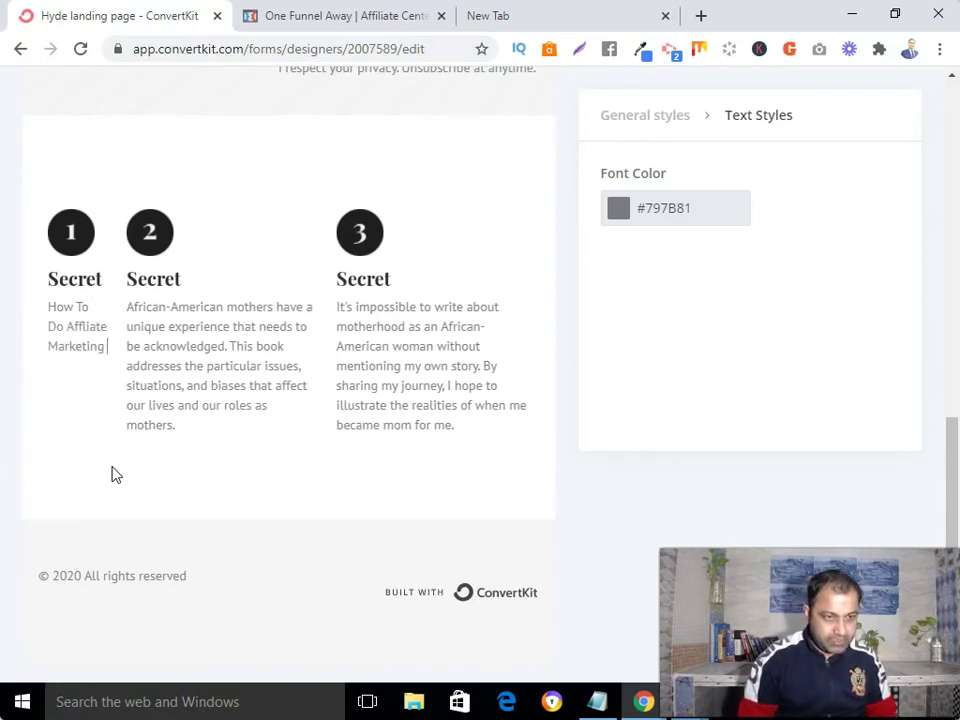
text(As A P)
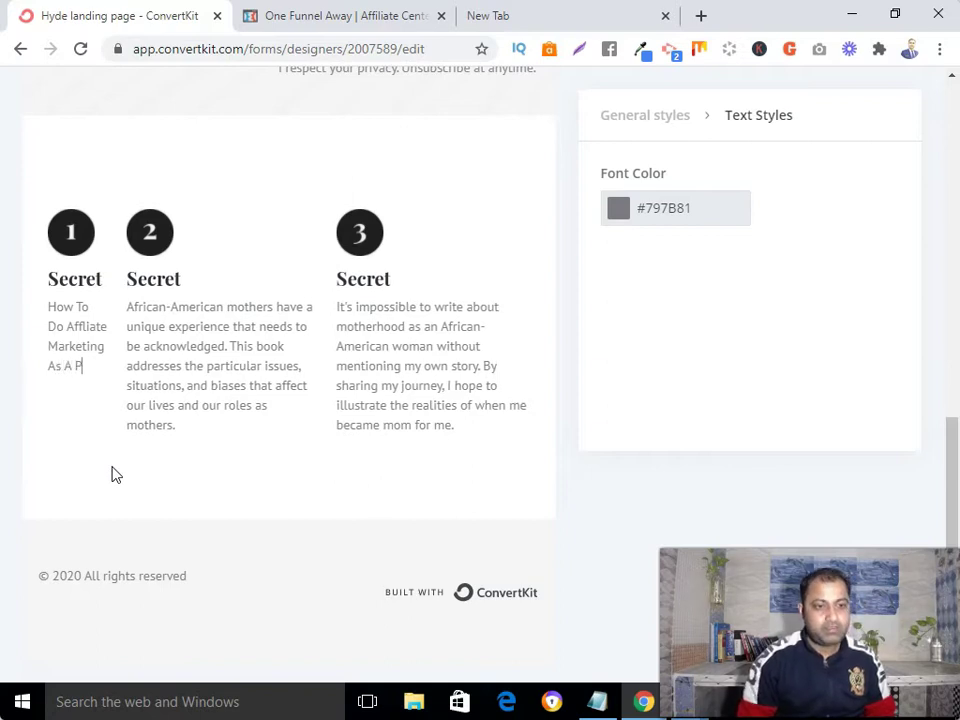
text(rofessional)
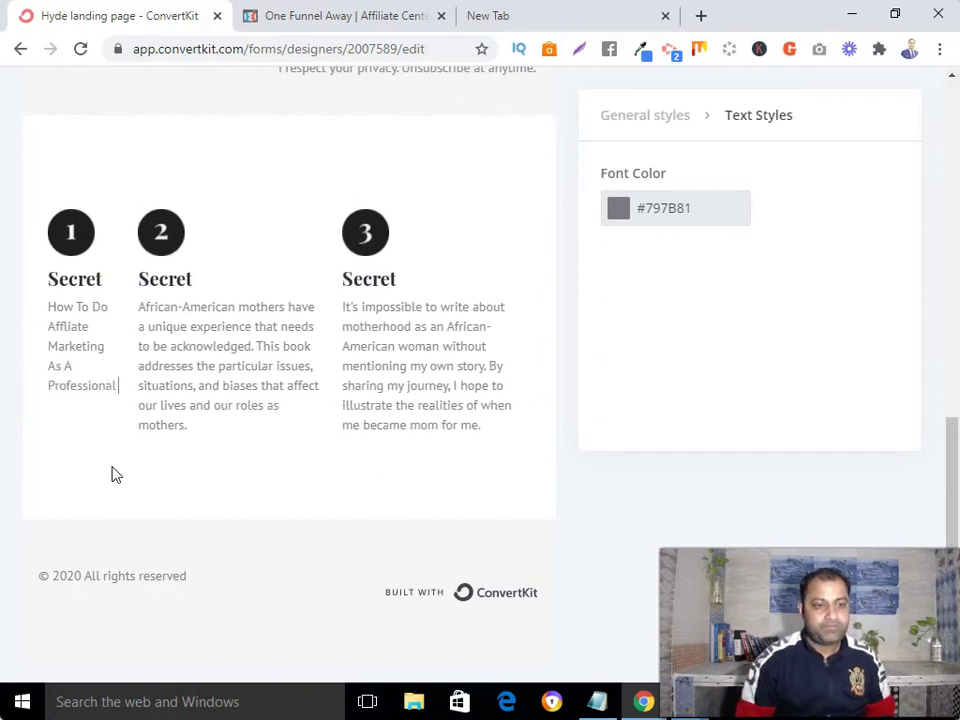
text( Marketer)
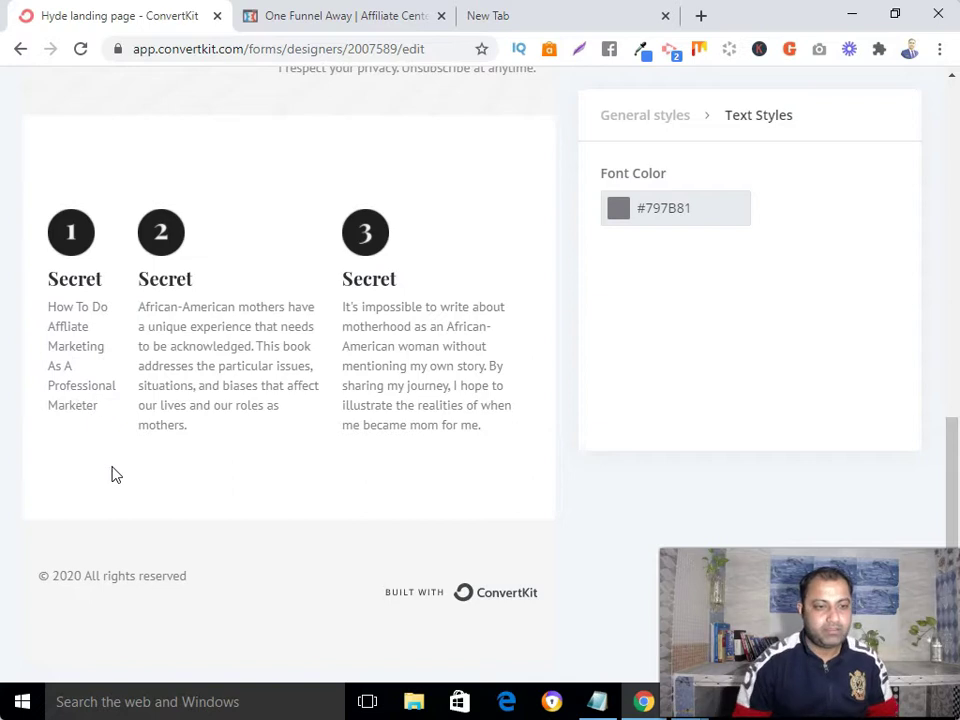
click(124, 318)
drag(144, 309, 191, 427)
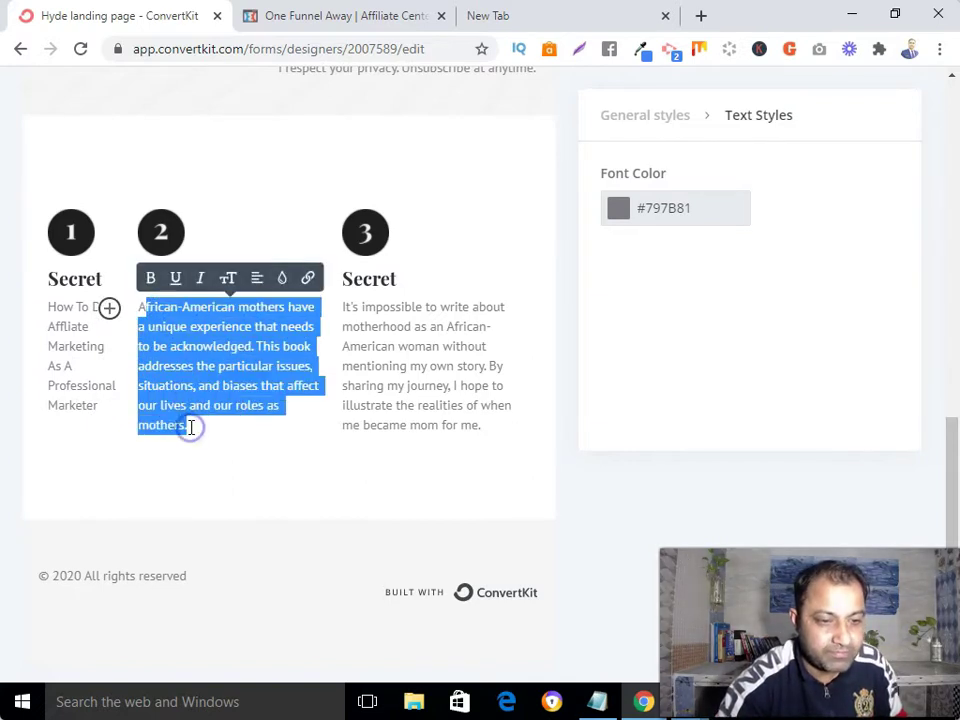
key(BackSpace)
key(BackSpace)
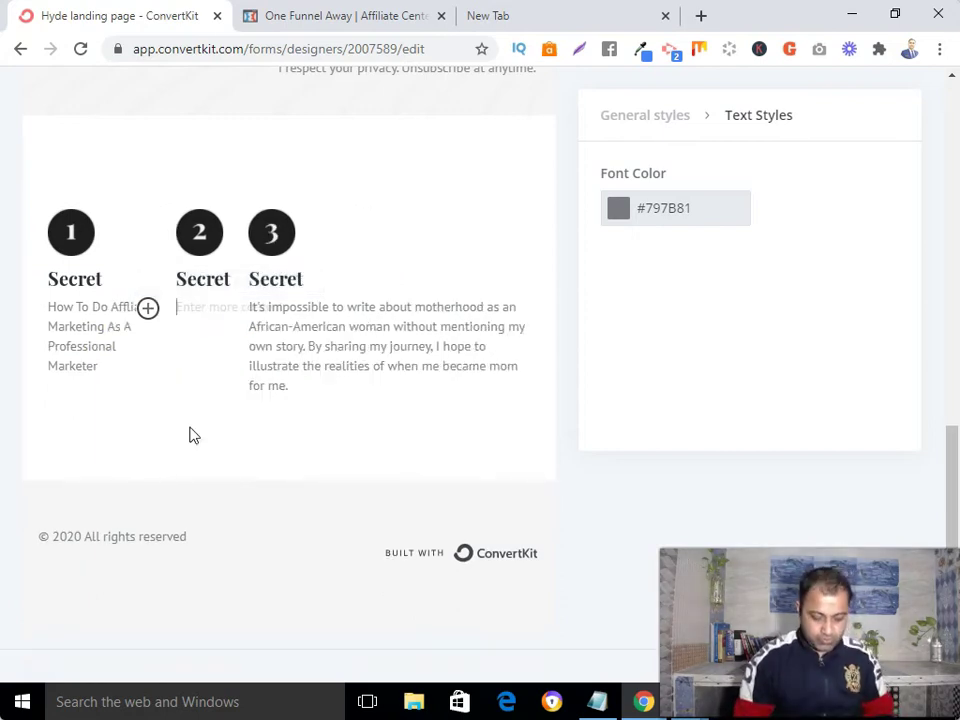
text(What Product)
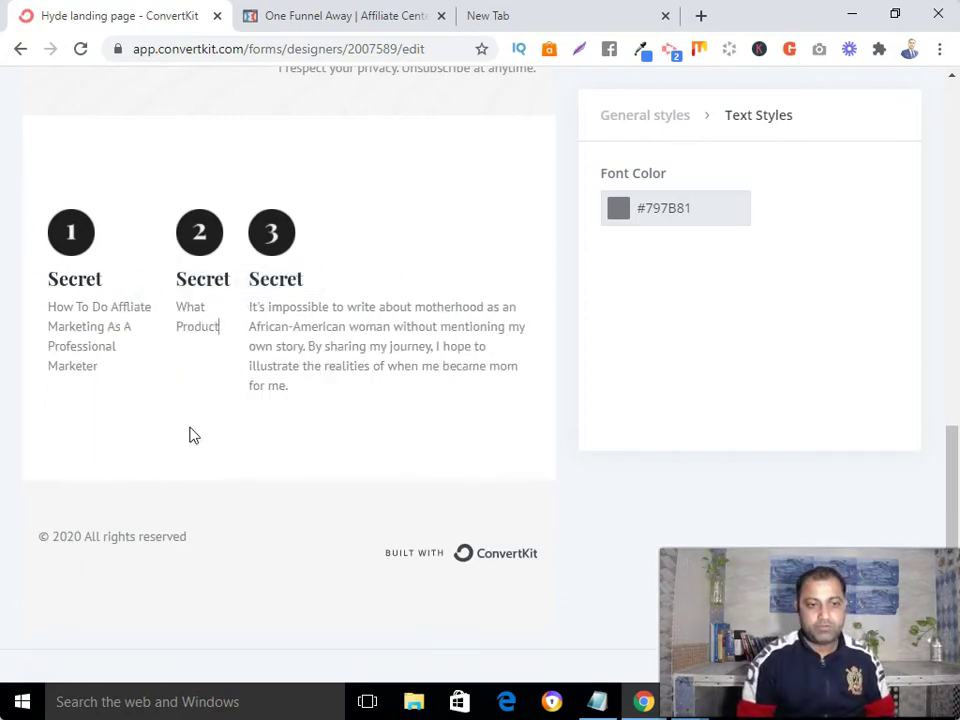
text( To Prom)
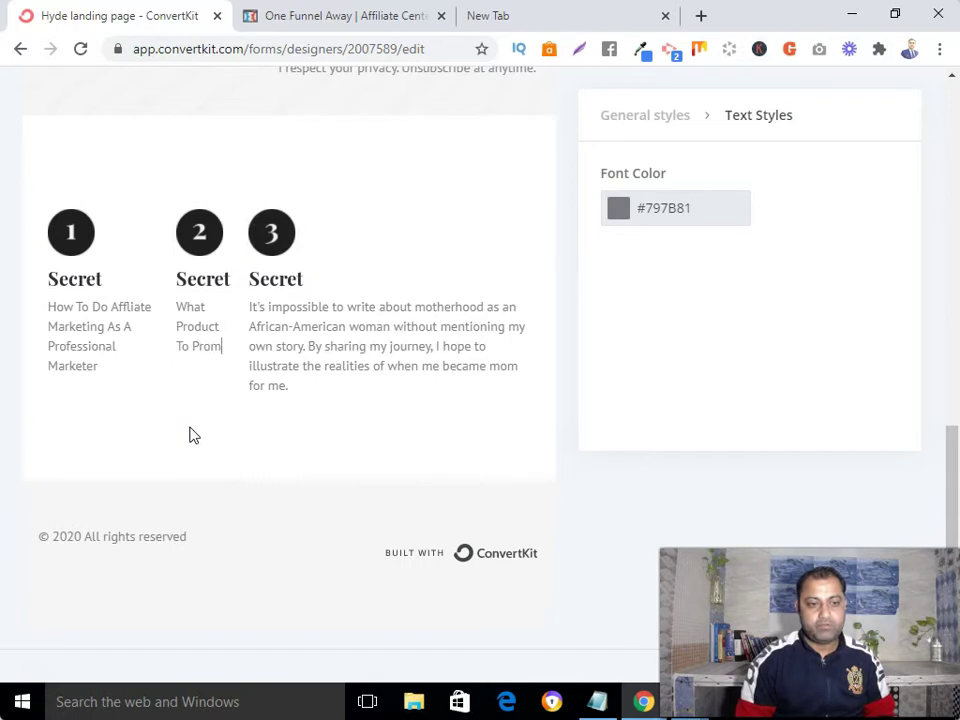
text(ote So You Can Make High Ticket Commis)
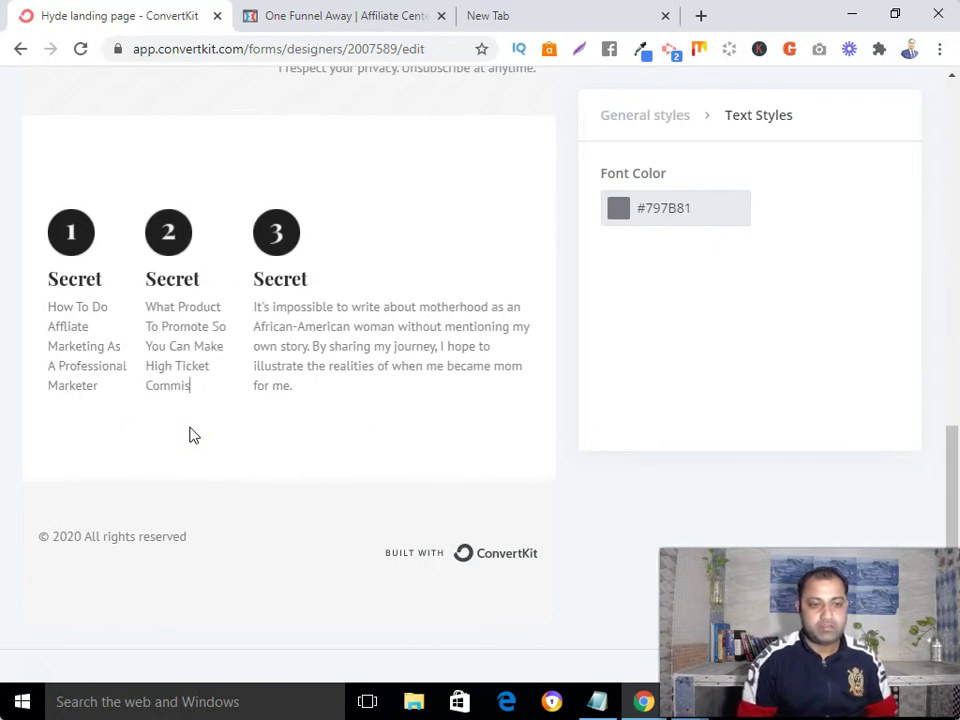
text(sion)
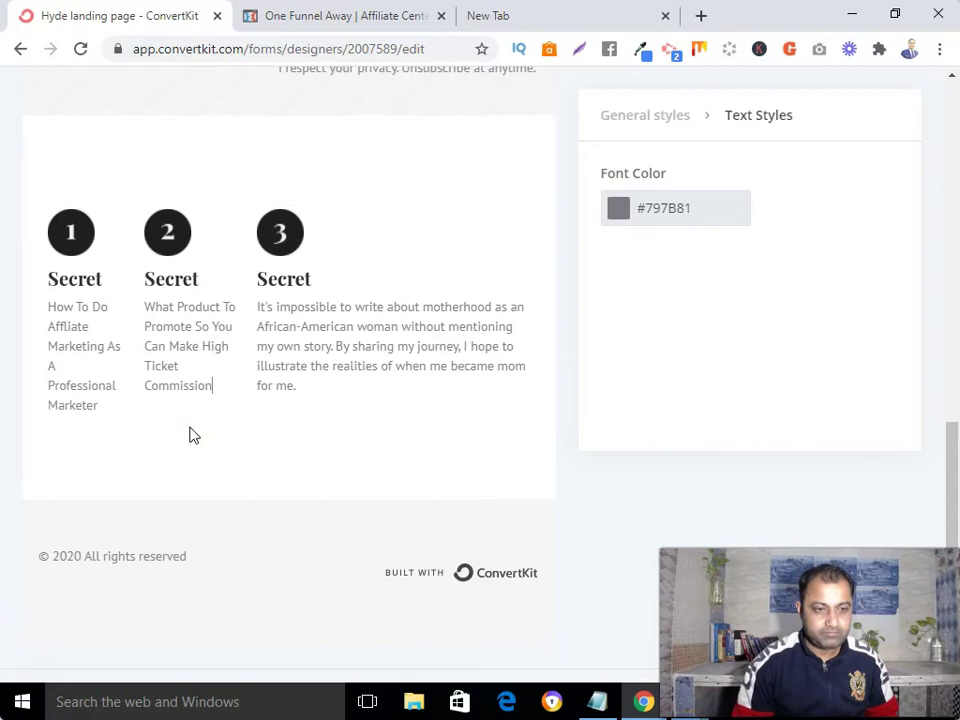
text(...)
- Add '...' after column one's text and make column three read 'How To Get Traffic...'
click(113, 402)
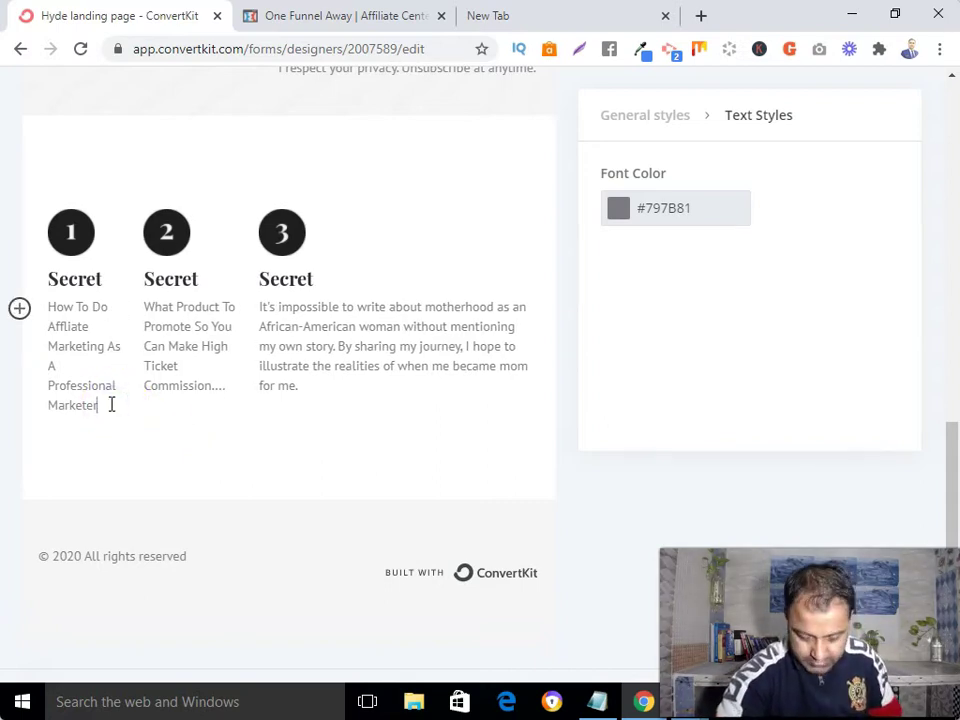
text(....)
drag(262, 309, 307, 381)
key(BackSpace)
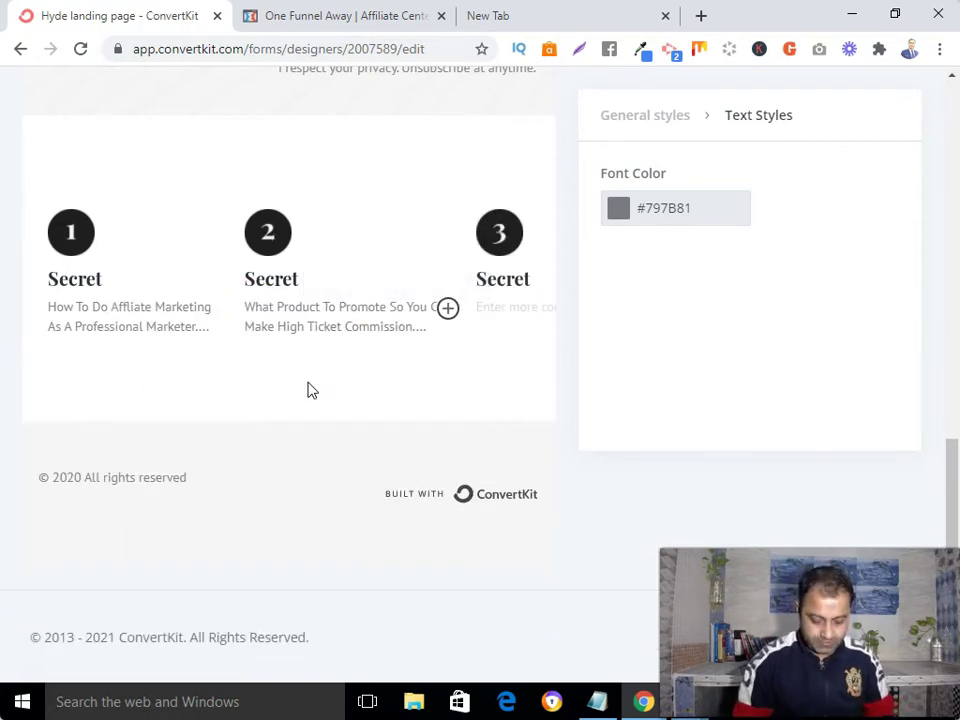
text(How To Get )
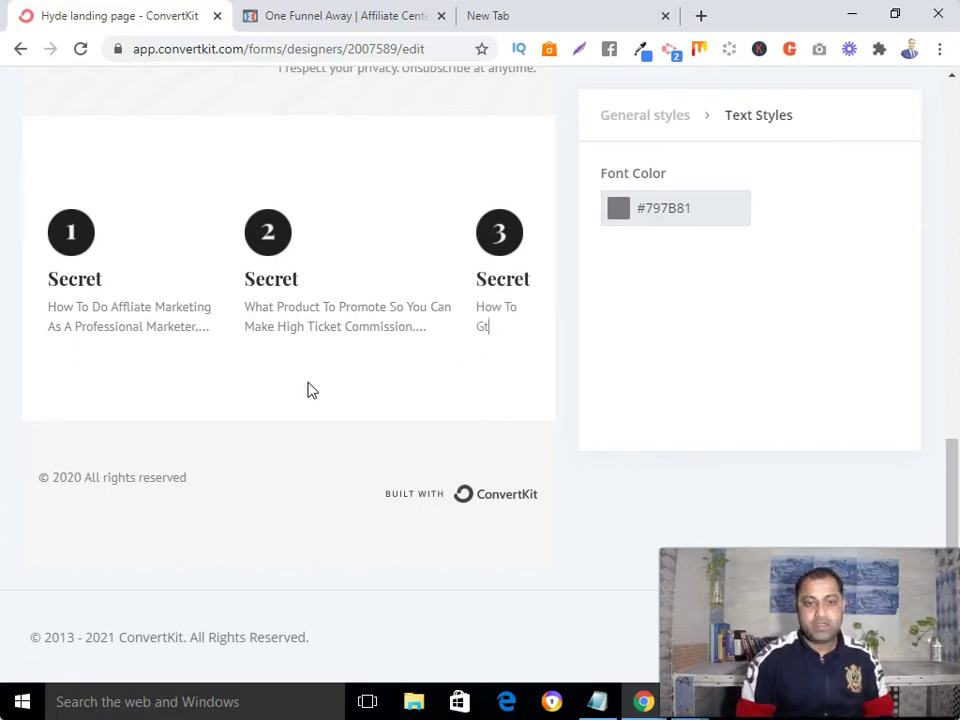
text(Traffic)
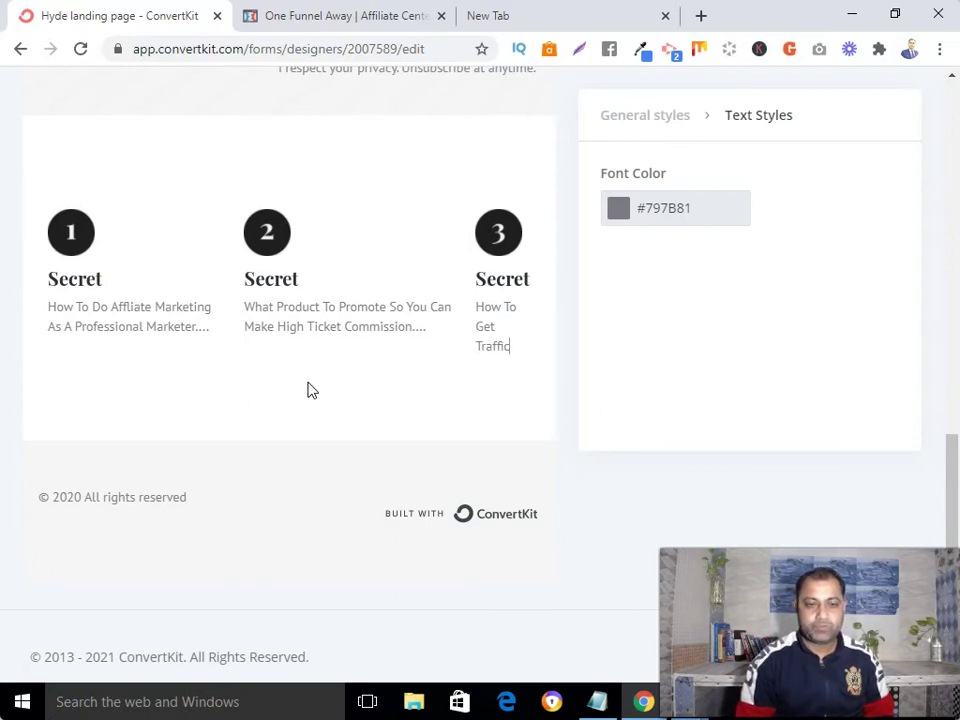
text(...)
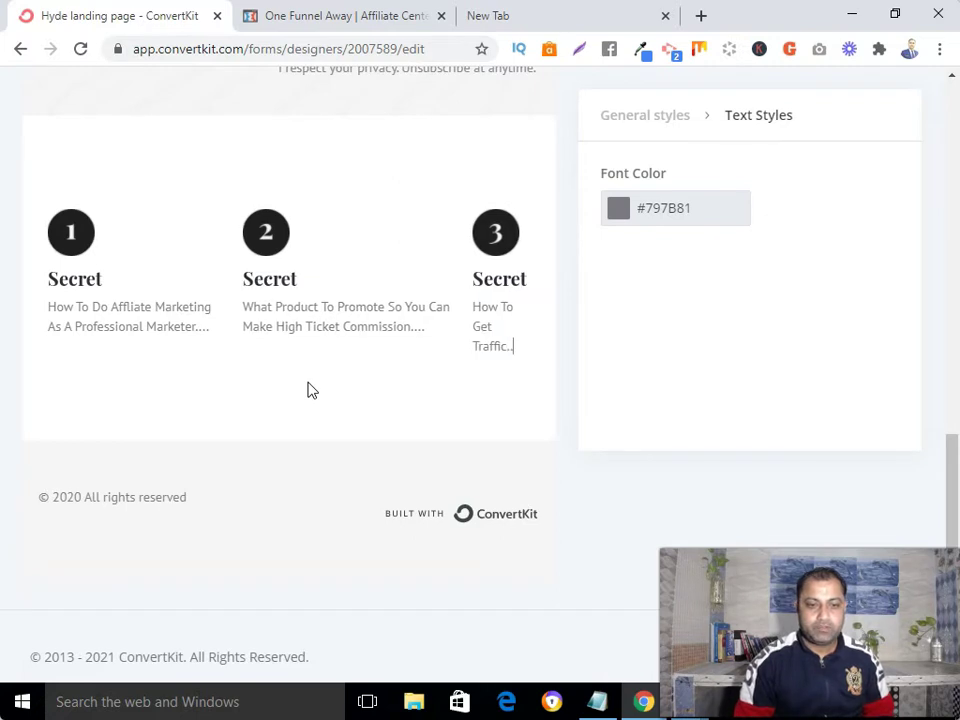
scroll(312, 390, up, 1)
click(510, 317)
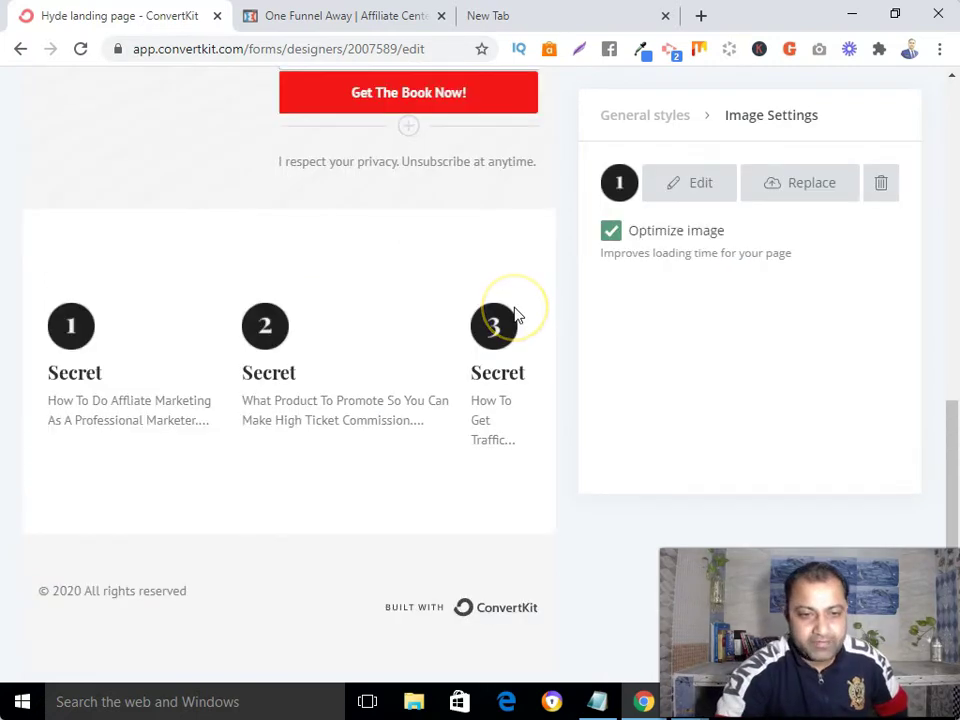
scroll(409, 374, down, 1)
scroll(409, 374, up, 2)
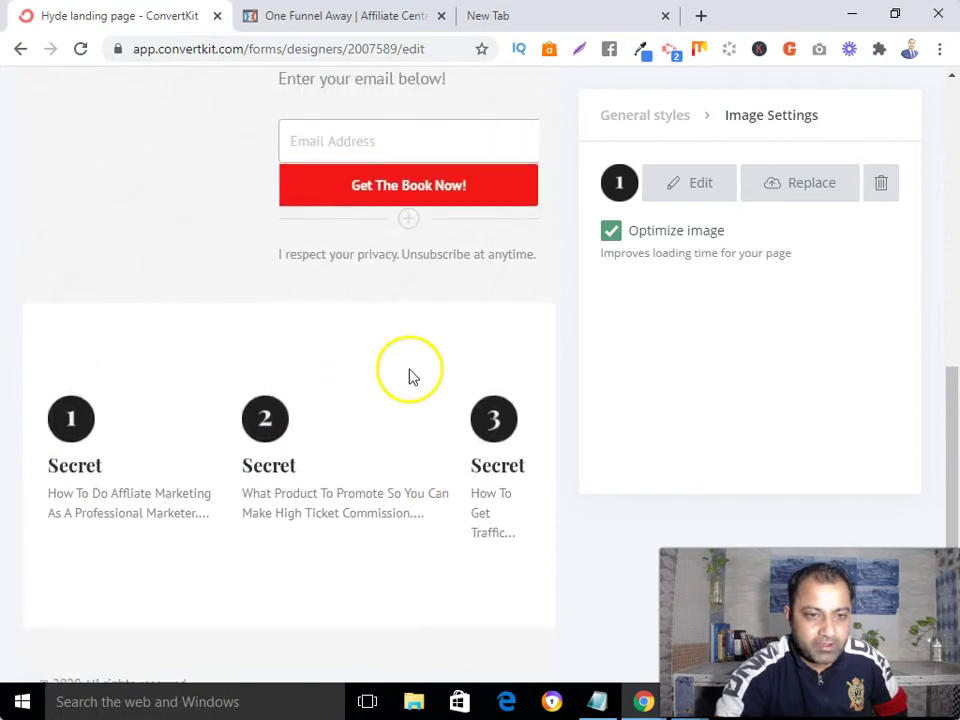
scroll(409, 374, up, 1)
scroll(409, 374, up, 7)
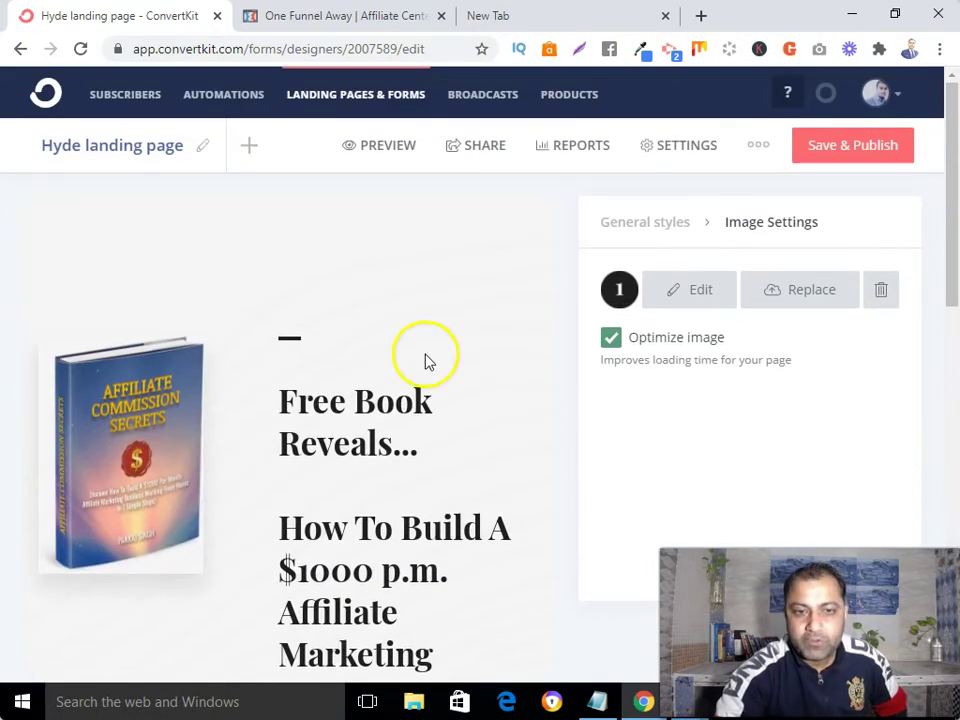
click(402, 148)
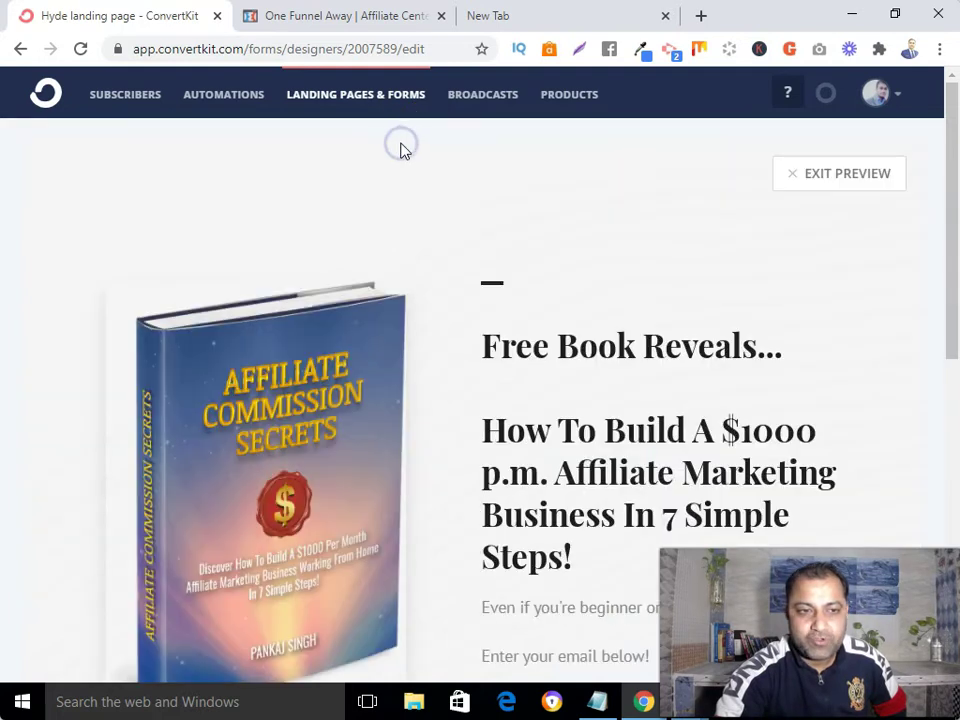
scroll(445, 283, down, 3)
scroll(445, 283, down, 3)
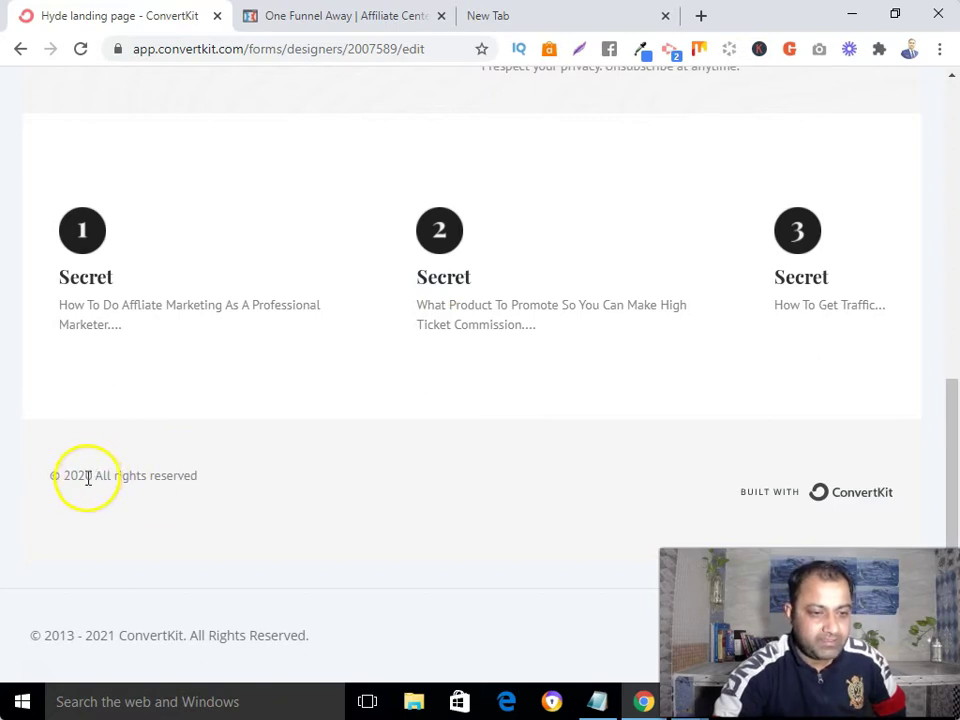
scroll(93, 479, up, 5)
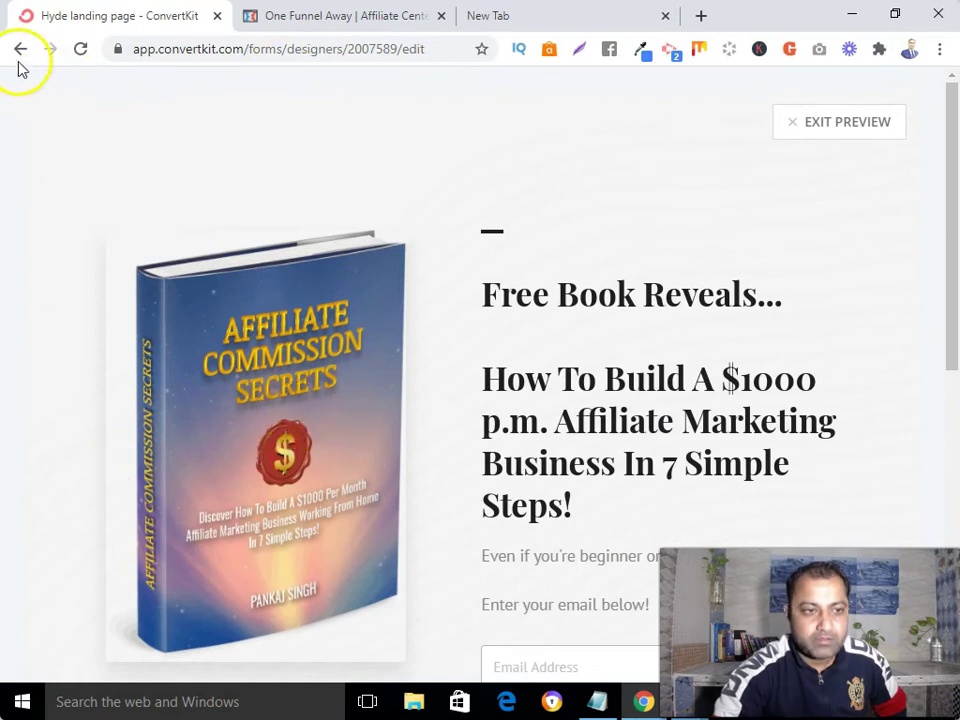
click(812, 123)
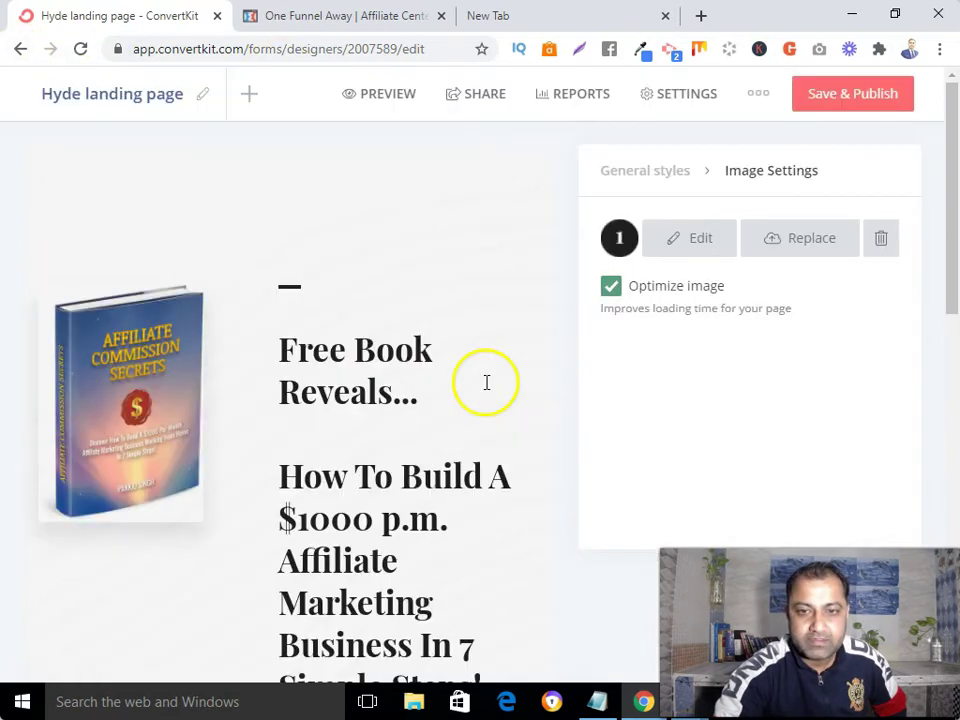
scroll(486, 384, down, 10)
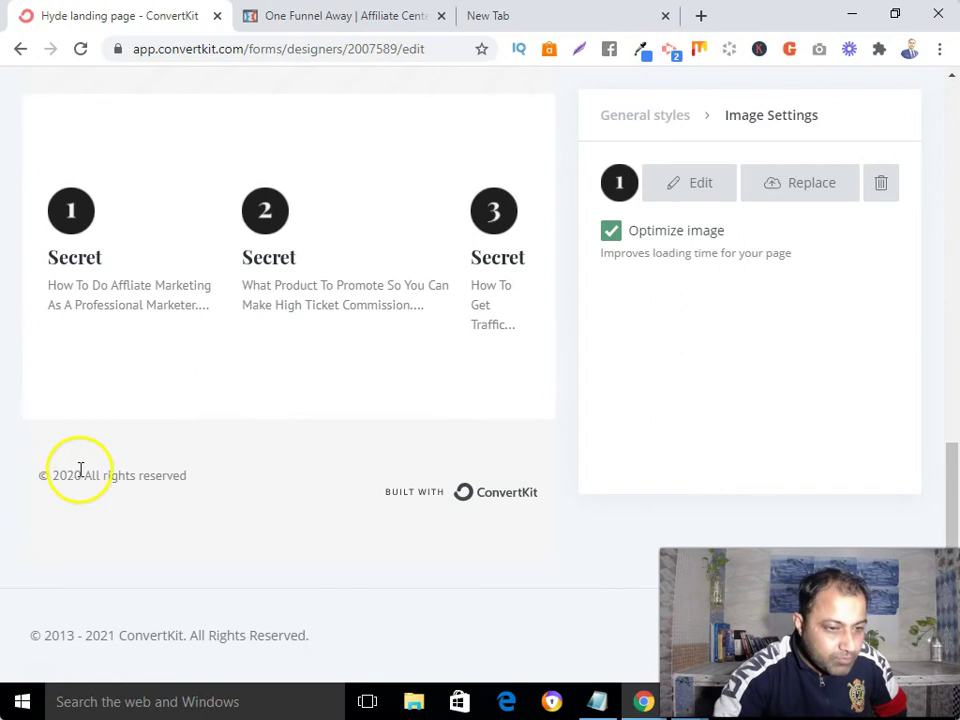
- Change the footer copyright line to read '© 2021 All rights reserved'
click(80, 474)
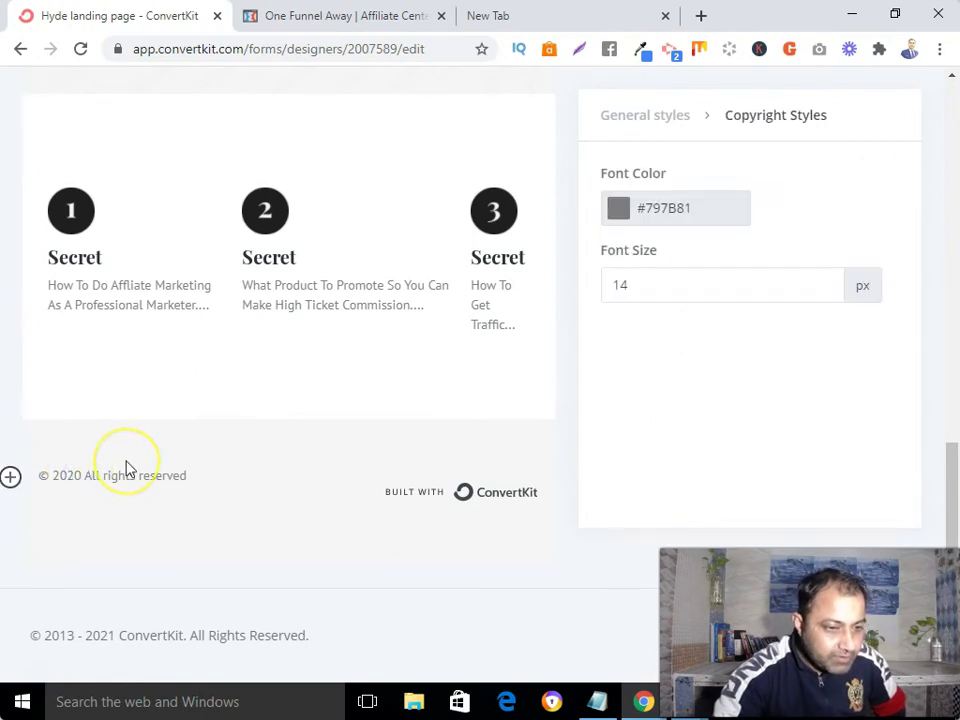
key(BackSpace)
text(1)
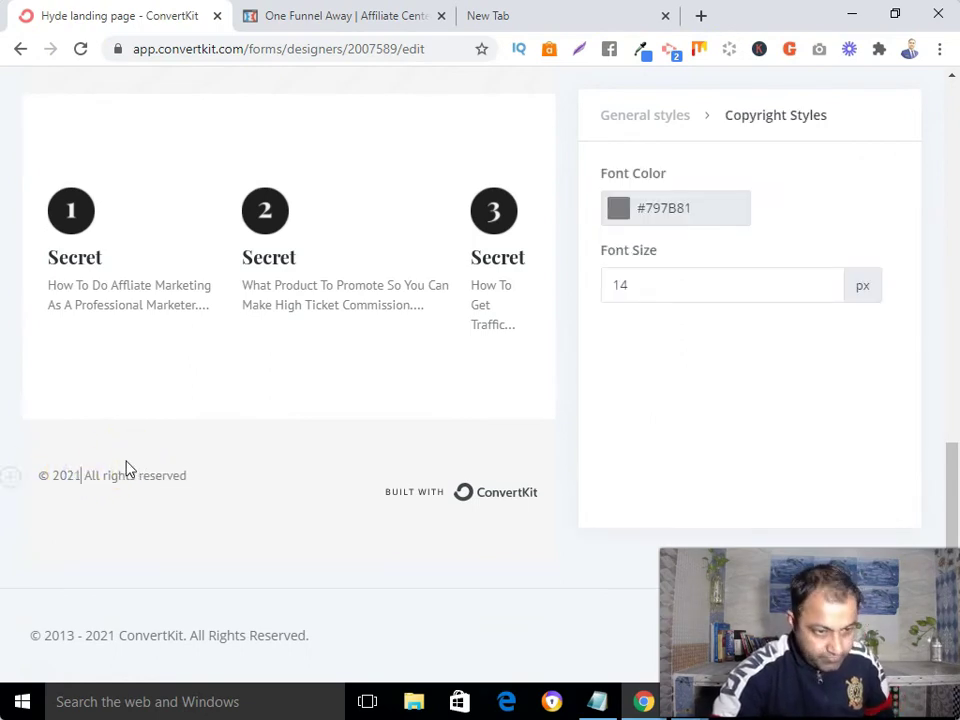
scroll(279, 407, up, 15)
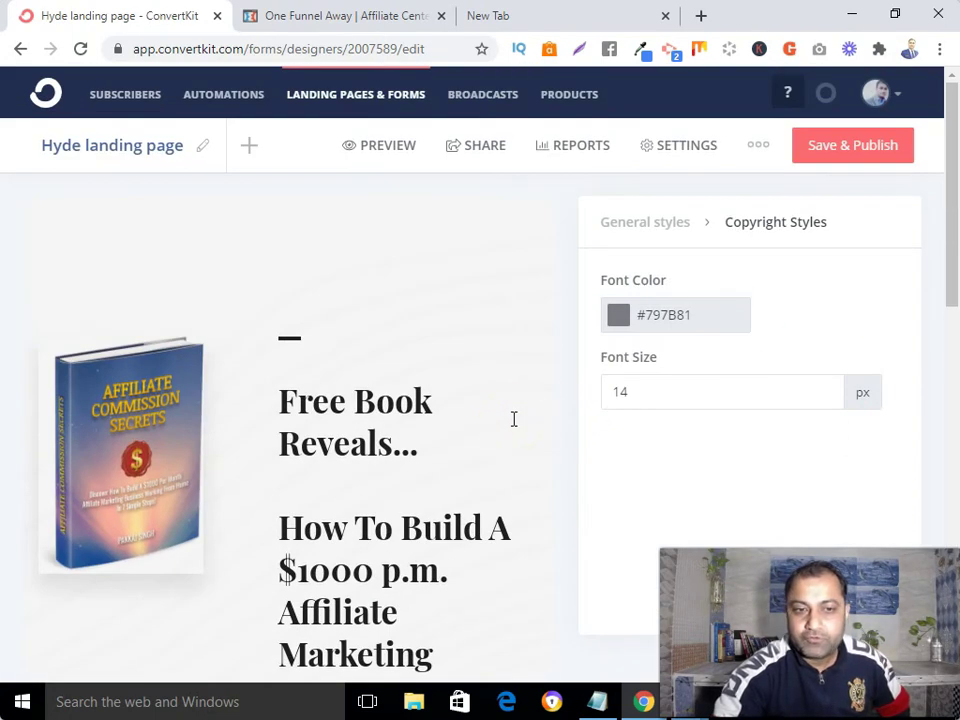
click(682, 150)
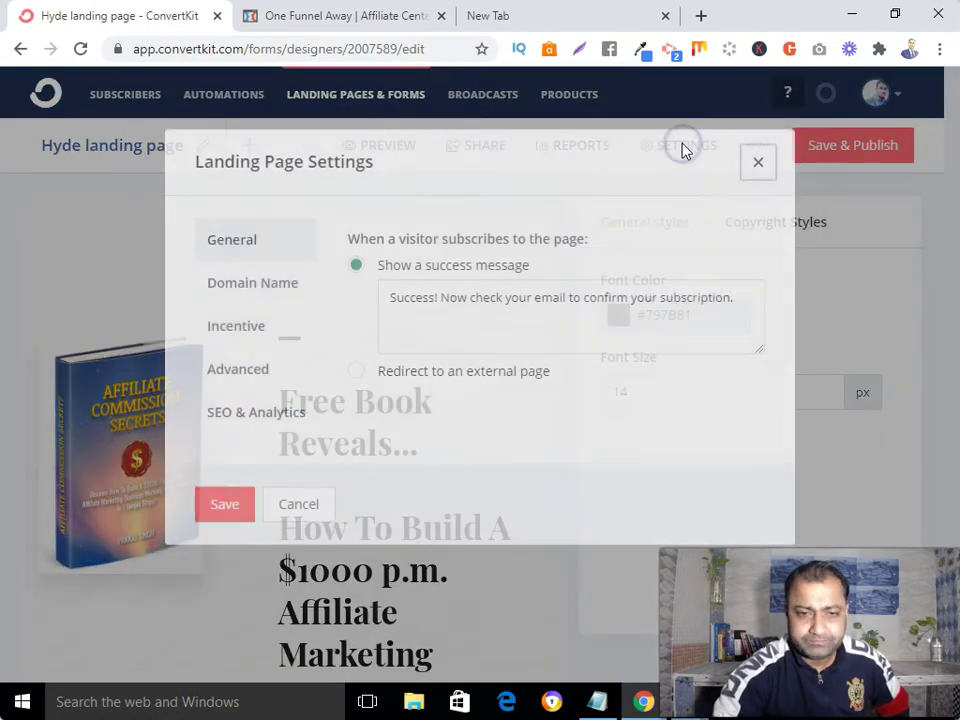
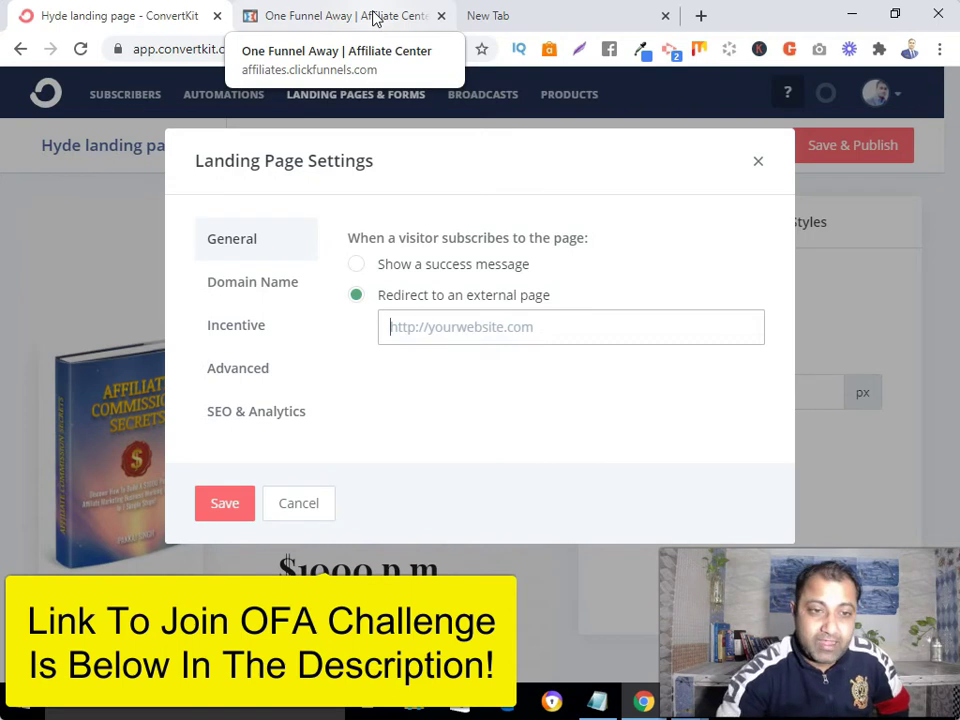
- Copy the One Funnel Away challenge affiliate link from the OFA Affiliate Center page
click(374, 20)
scroll(206, 476, down, 1)
click(276, 377)
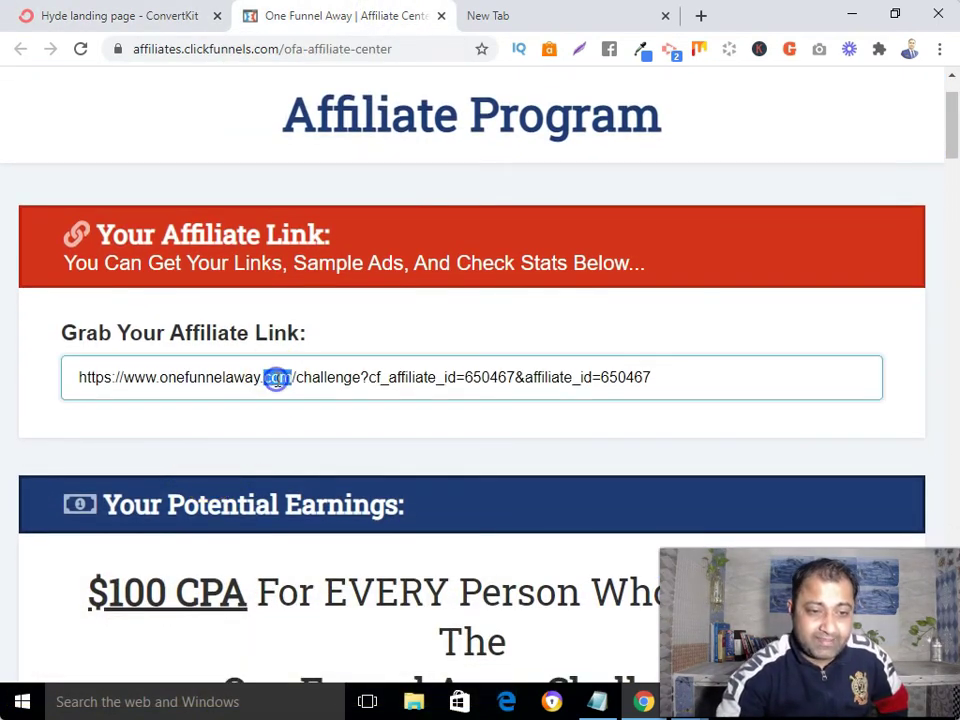
click(321, 398)
click(281, 379)
right_click(283, 388)
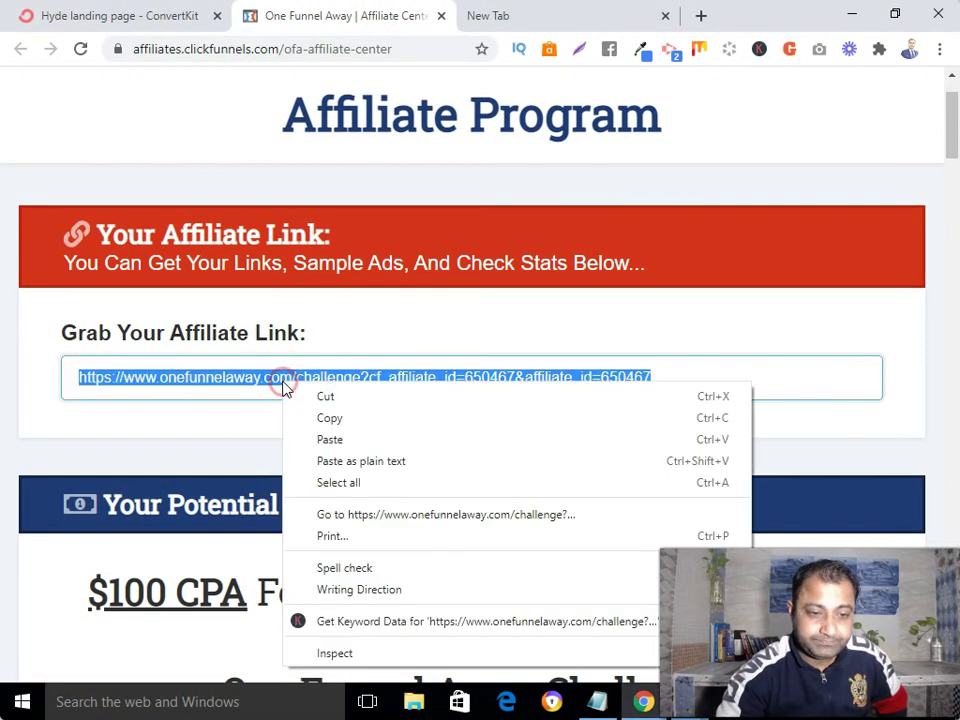
click(288, 418)
- Paste the affiliate link as the landing page's external Redirect URL and save the settings
click(172, 20)
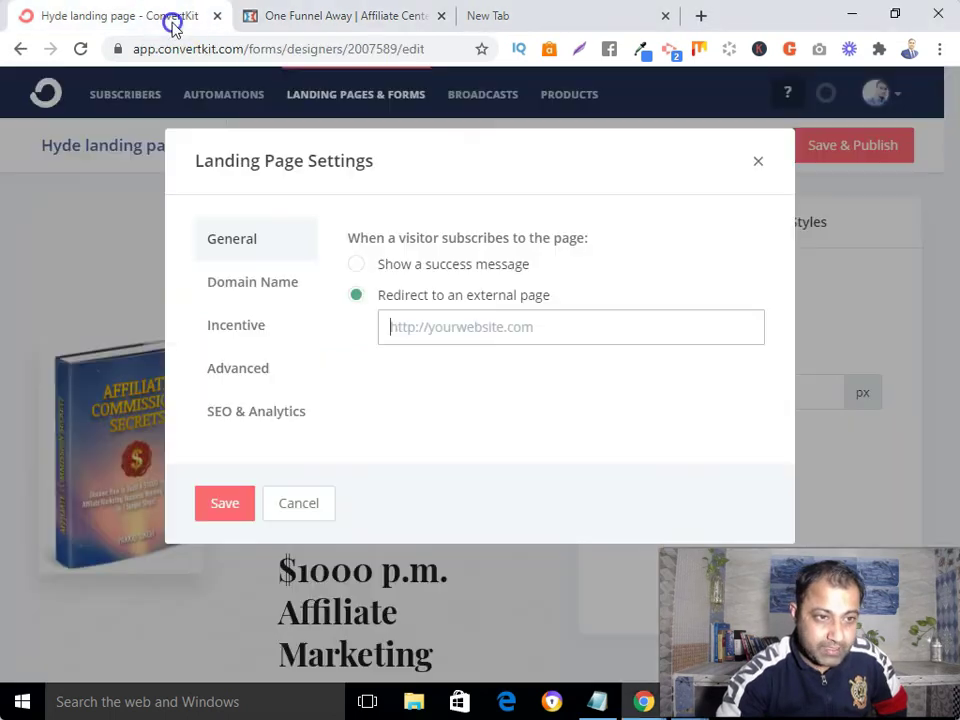
right_click(441, 332)
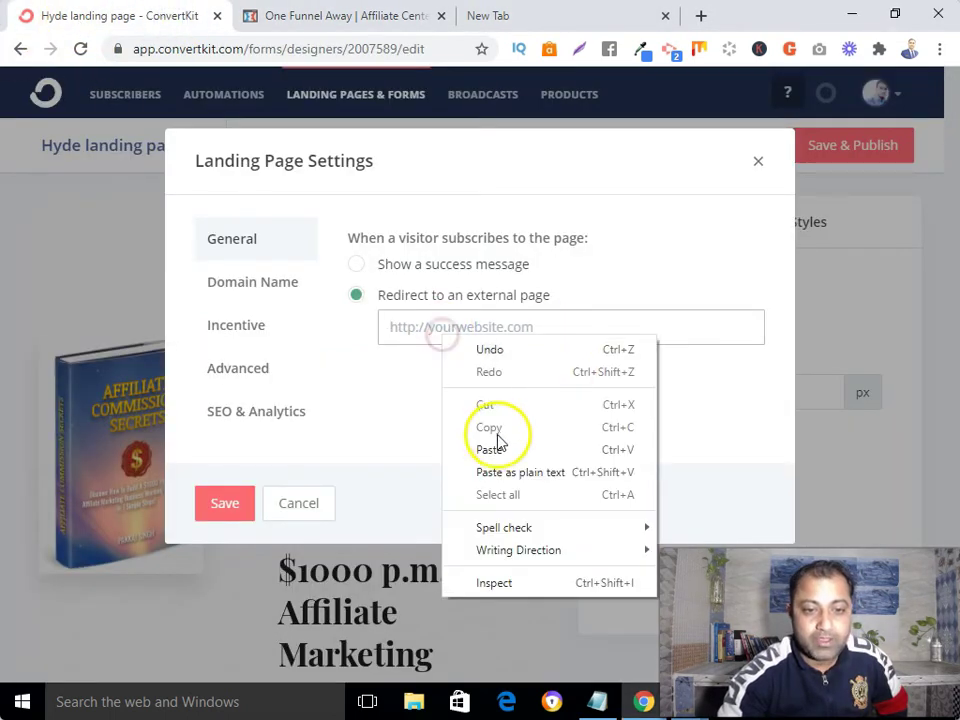
click(492, 448)
click(223, 505)
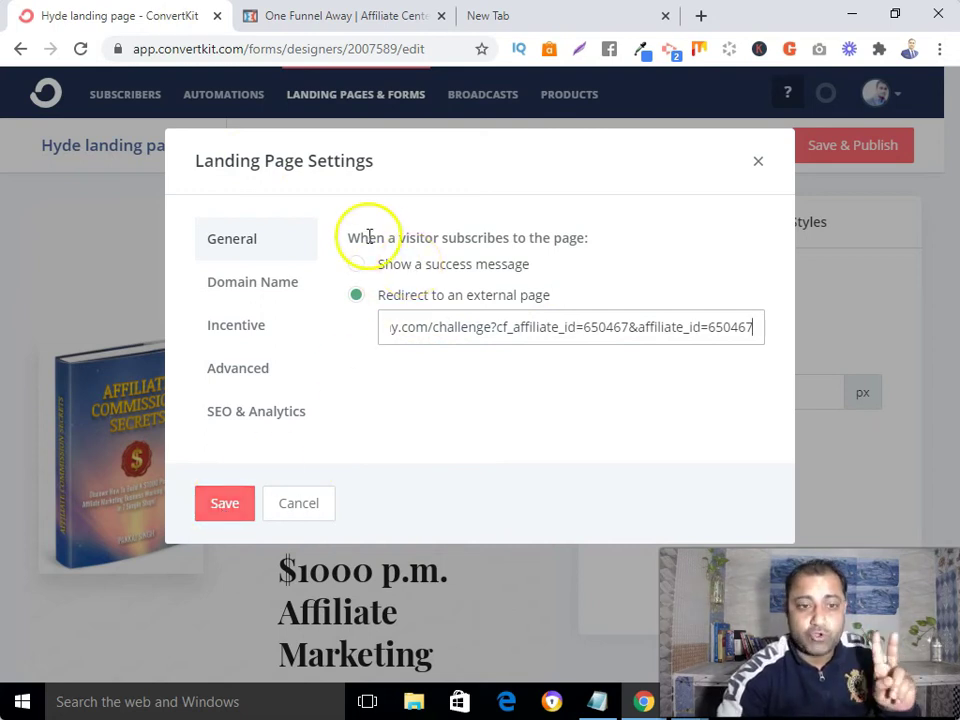
click(355, 266)
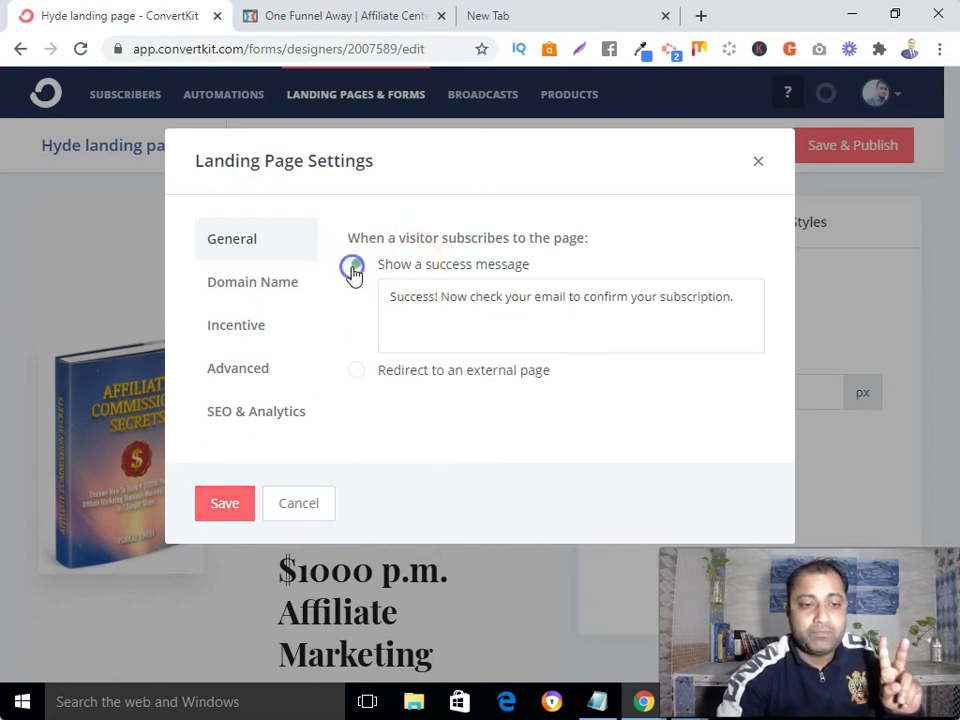
click(356, 370)
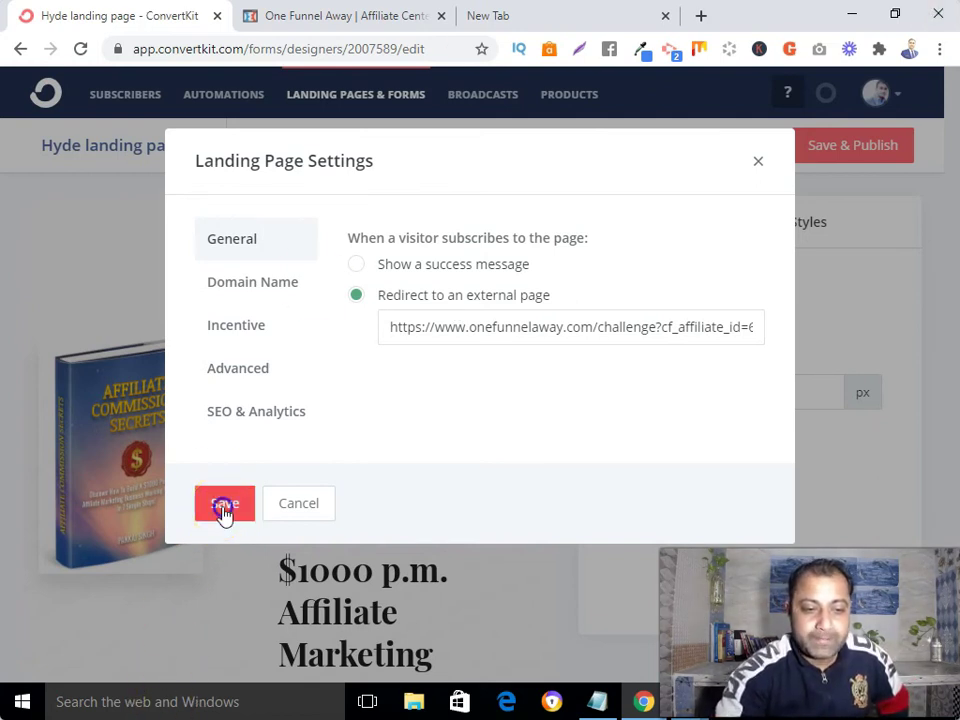
click(223, 508)
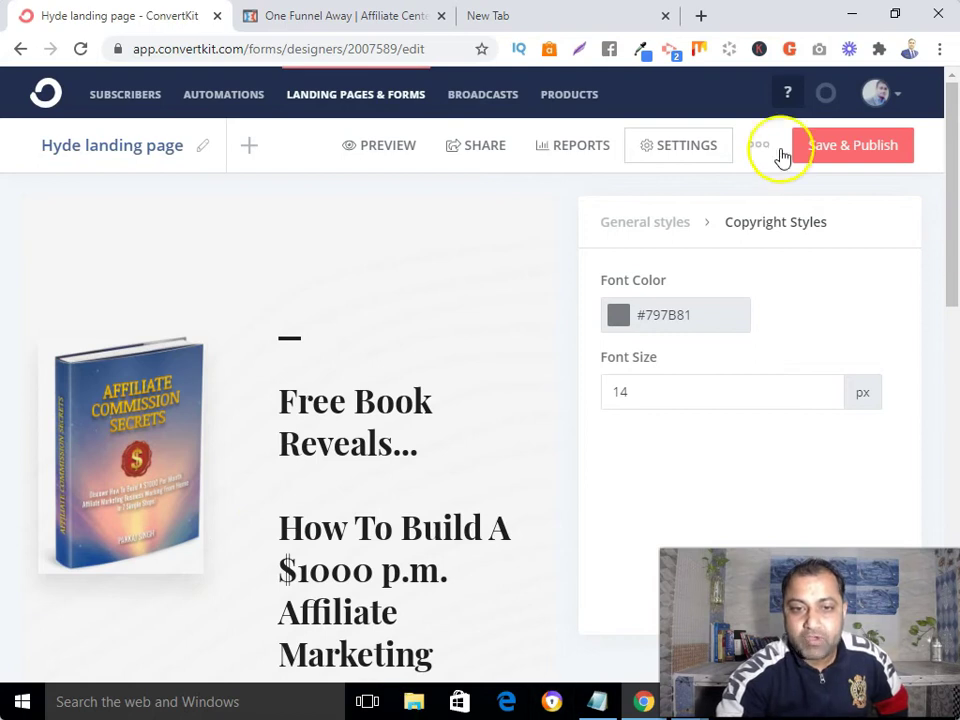
- Save and publish the Hyde landing page
click(826, 148)
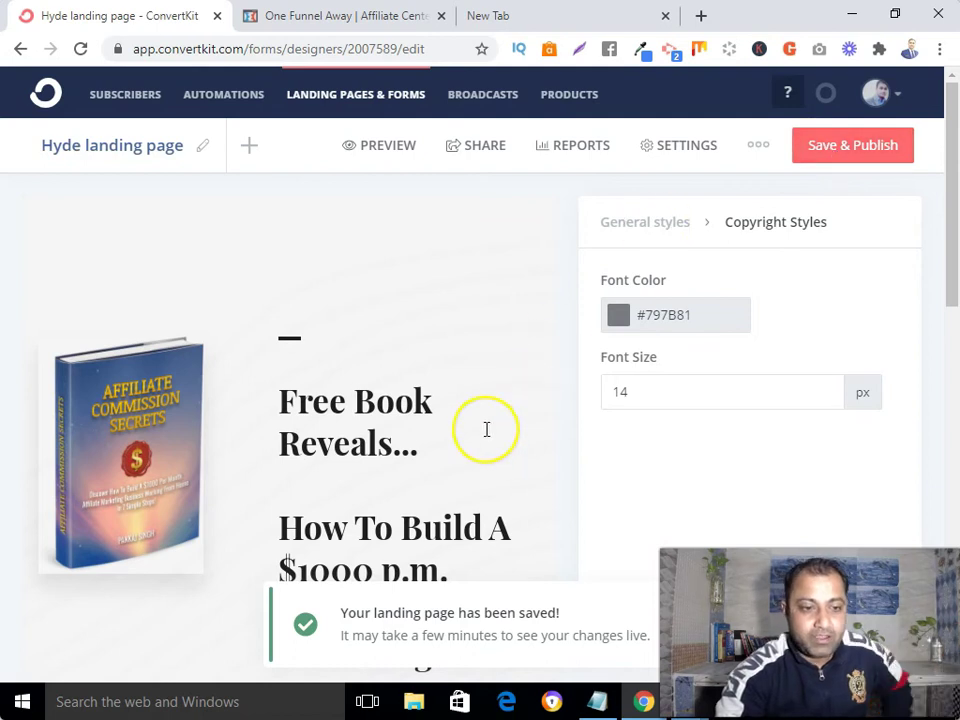
scroll(486, 429, down, 5)
scroll(486, 437, down, 4)
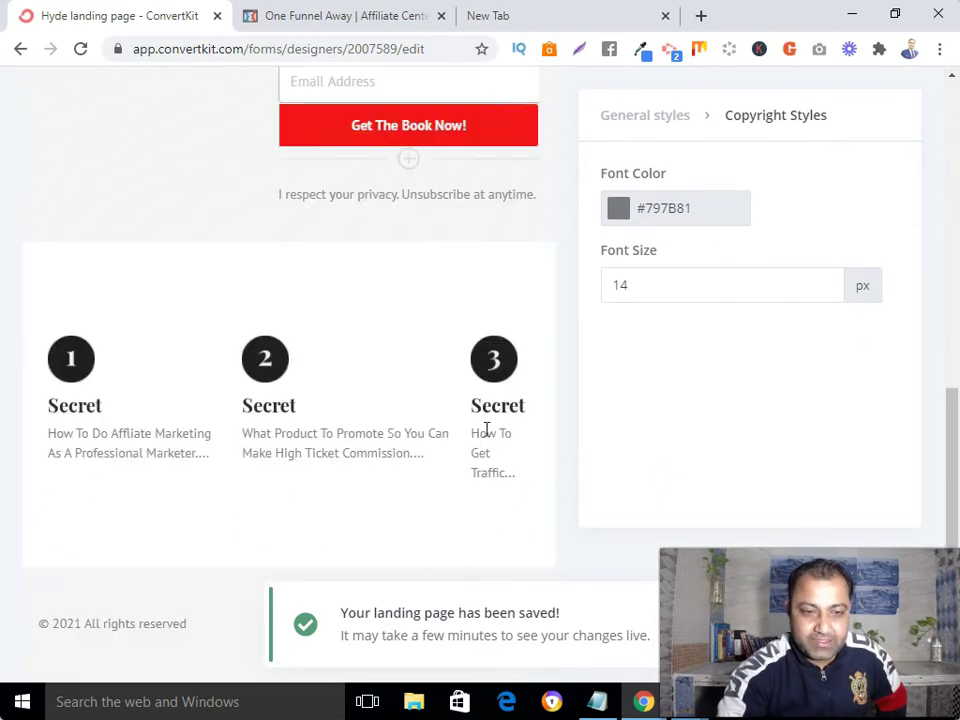
scroll(484, 431, up, 9)
scroll(486, 426, up, 2)
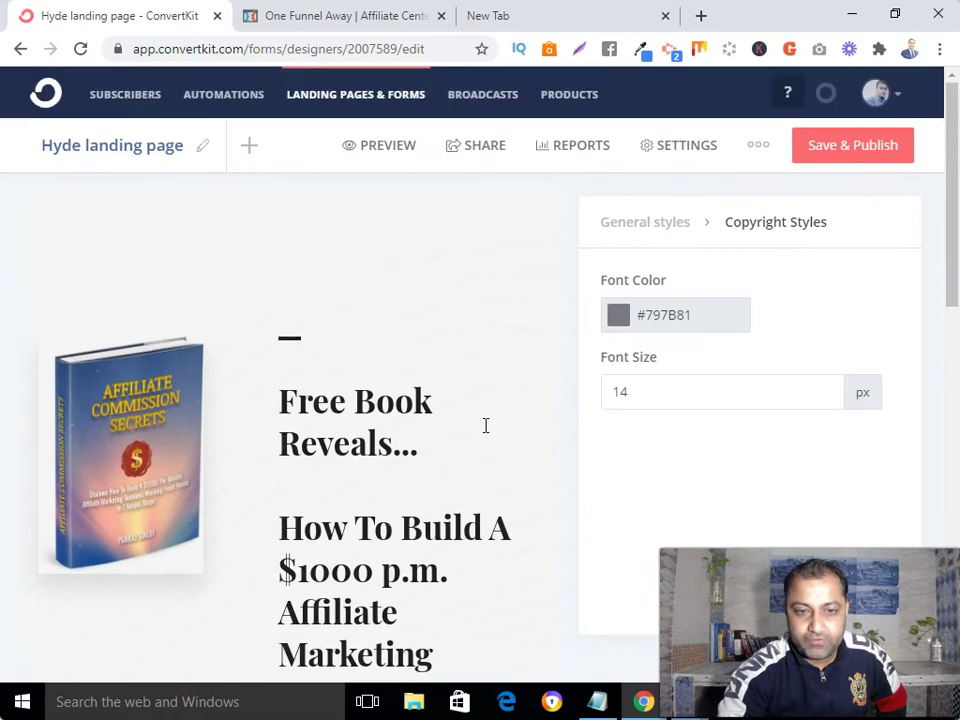
- Copy the landing page's public share URL from the Share panel, then go to the blank new tab
click(482, 155)
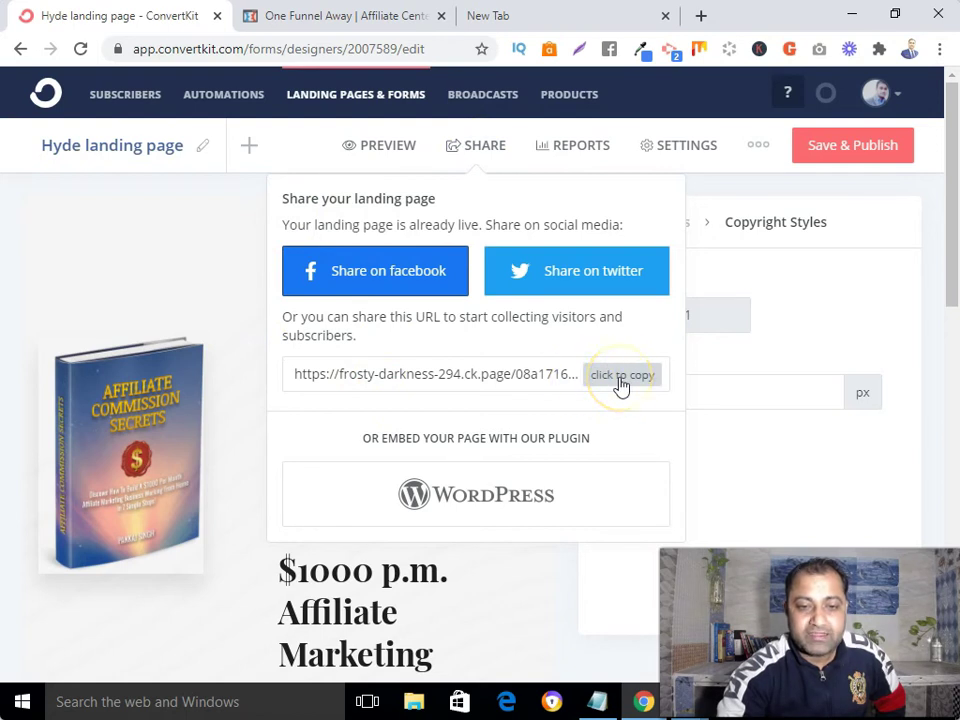
drag(296, 377, 601, 378)
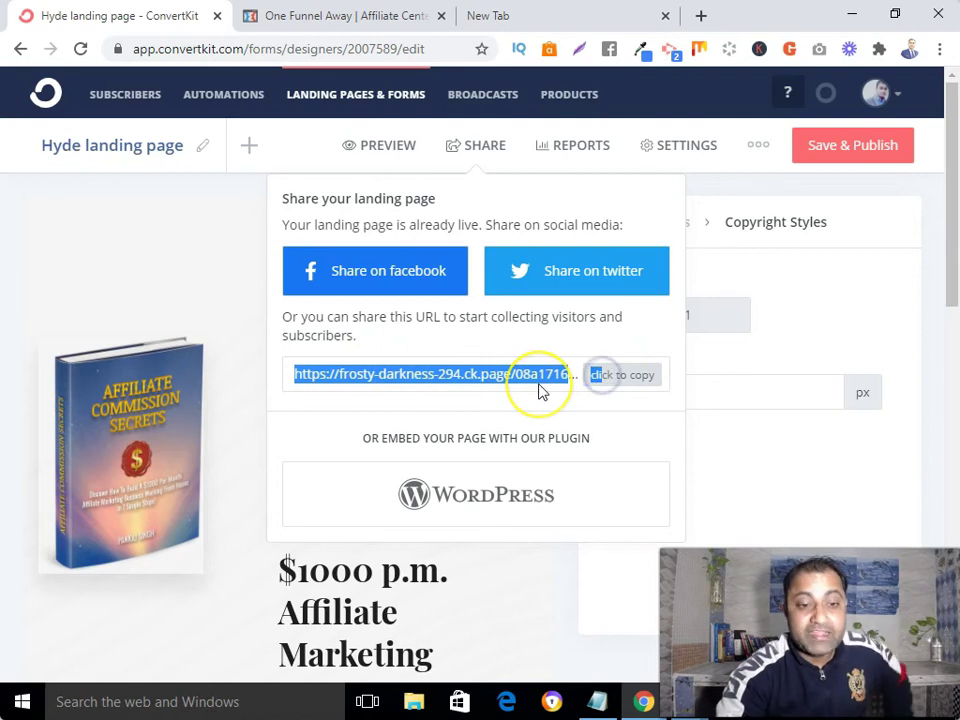
click(628, 378)
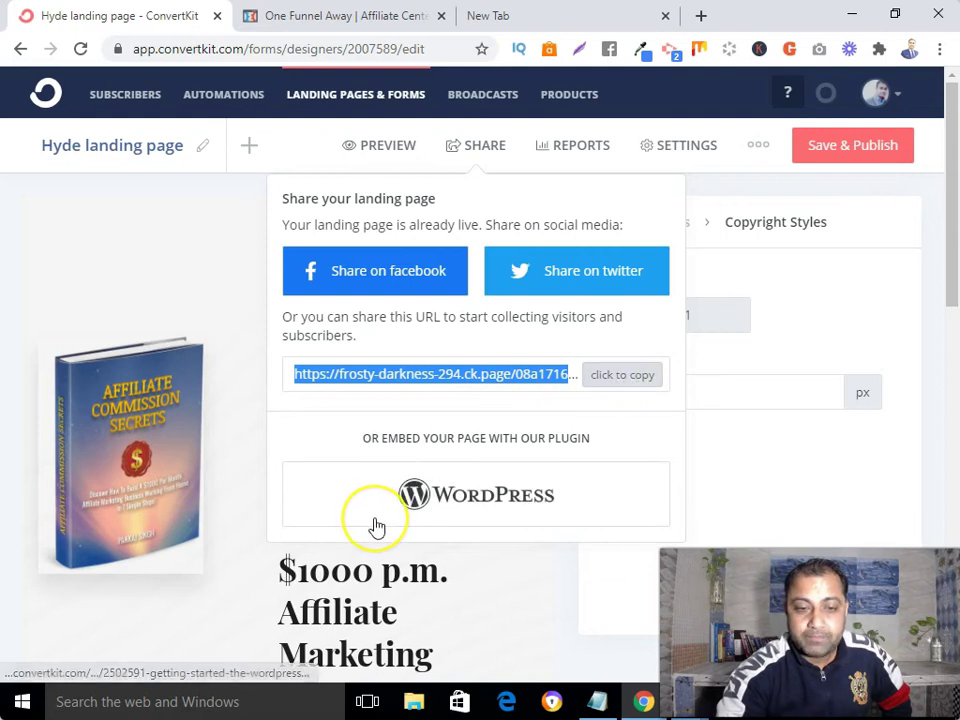
click(570, 14)
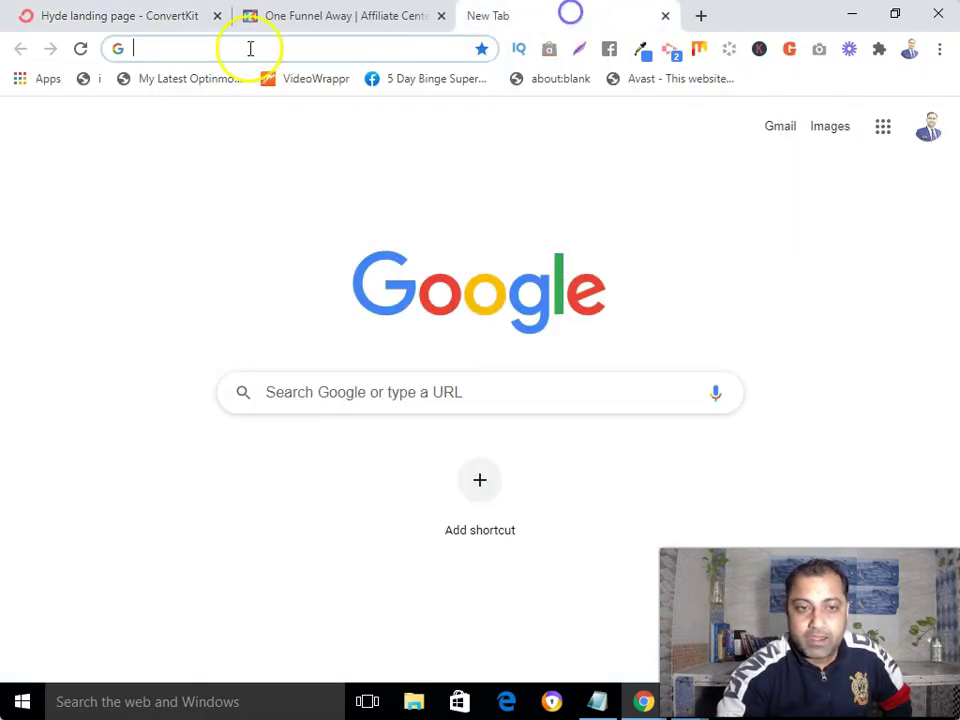
- Load the live landing page in the new tab from the copied share URL
right_click(250, 48)
click(318, 142)
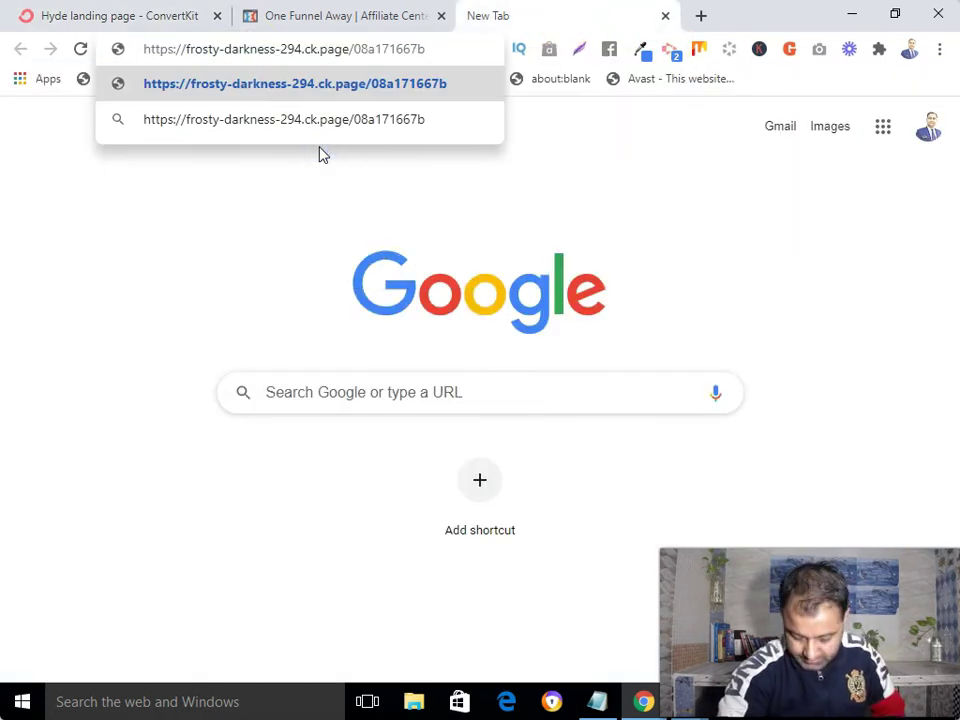
key(Return)
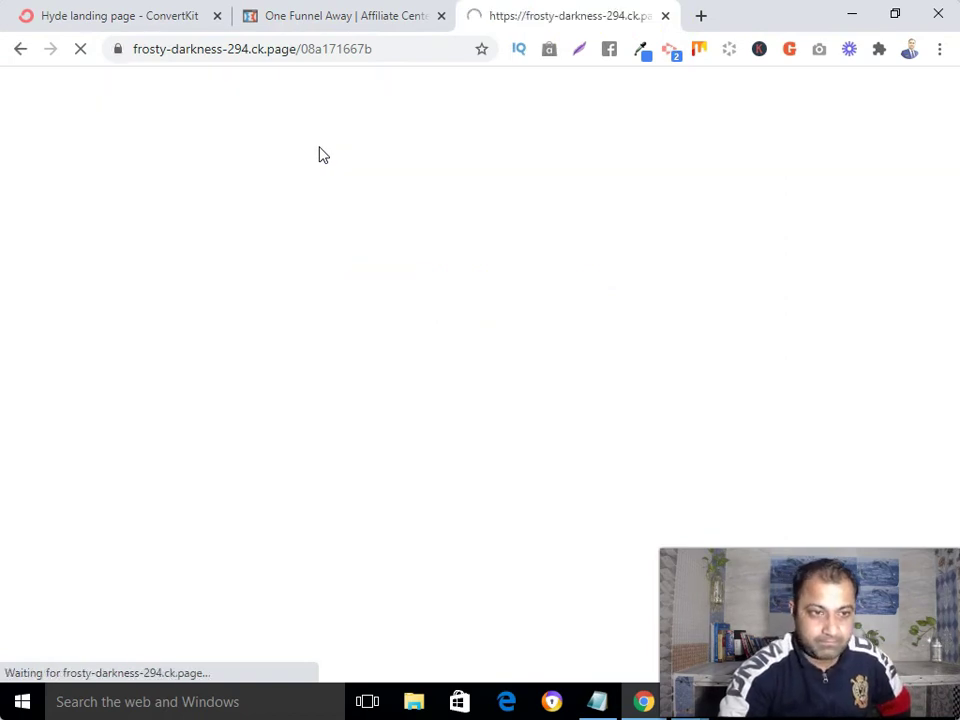
scroll(320, 155, down, 5)
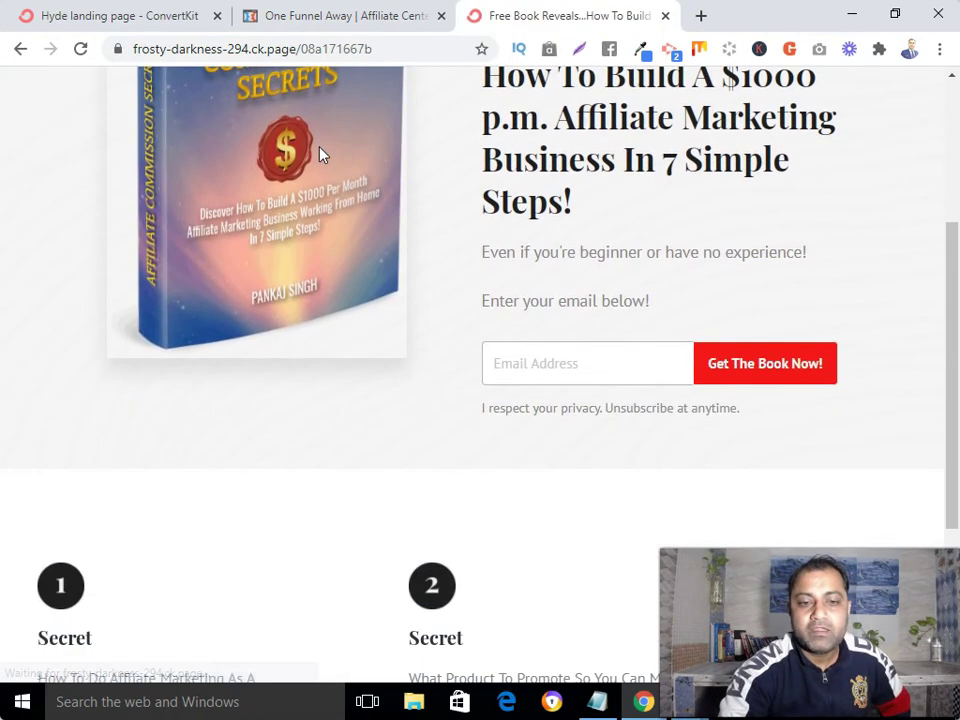
scroll(320, 155, up, 5)
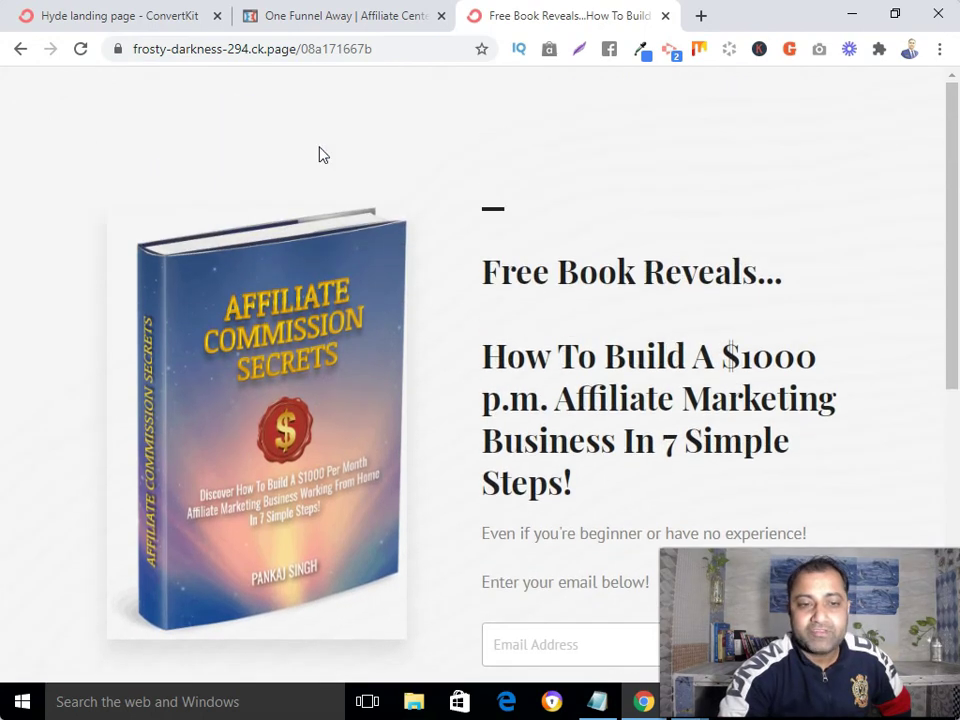
scroll(320, 155, down, 4)
- Submit a test email through the Get The Book Now! form to check the affiliate redirect
click(658, 261)
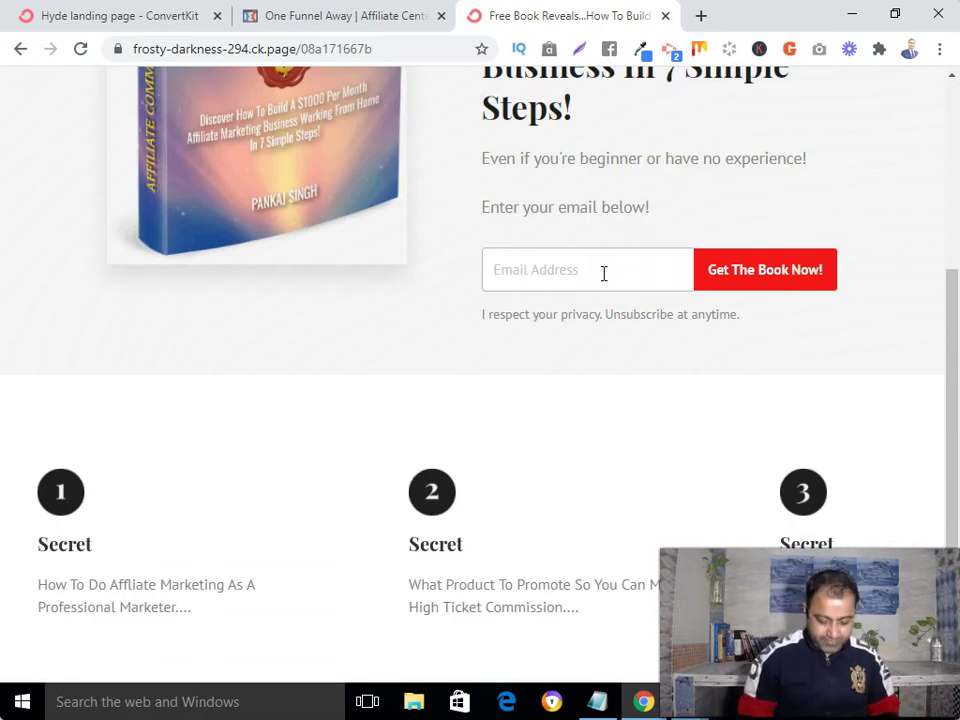
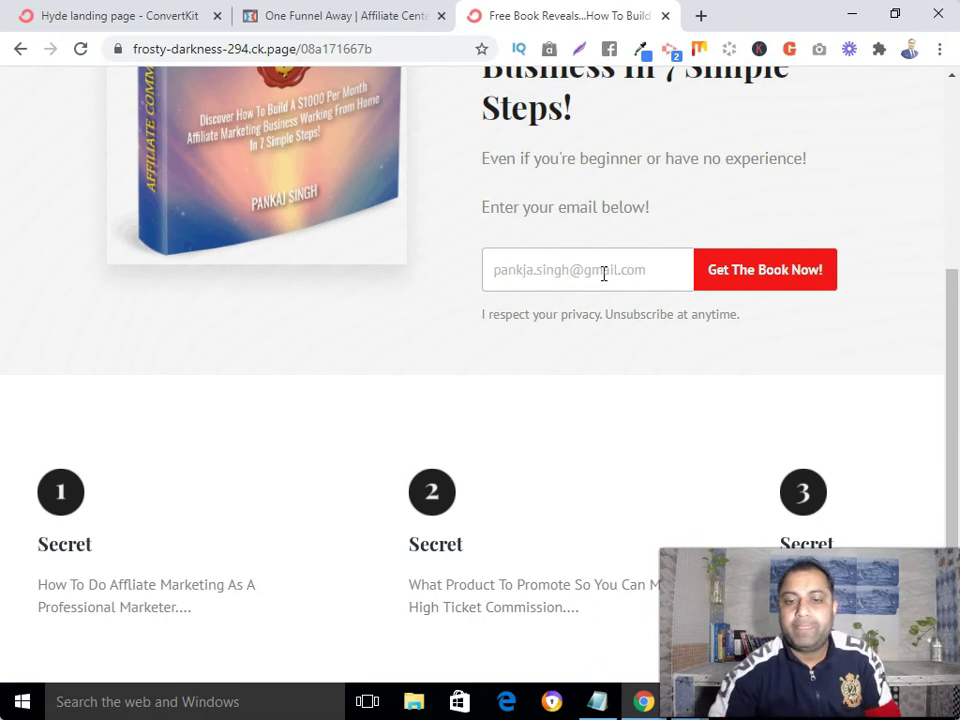
click(784, 272)
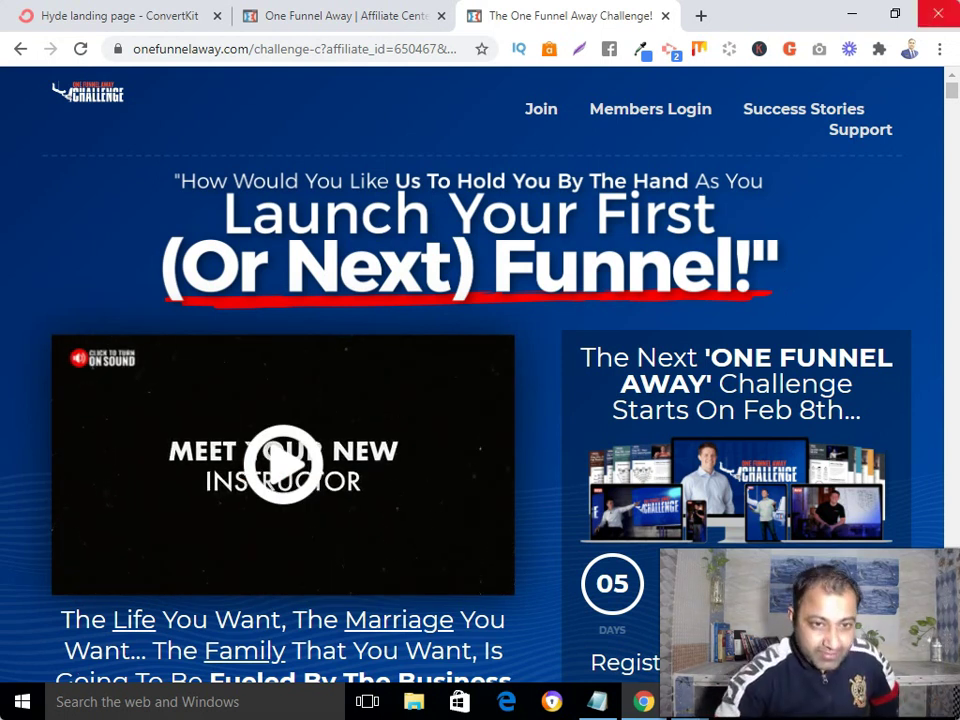
- Copy the live landing page URL again from ConvertKit's Share panel and open another blank tab
click(90, 17)
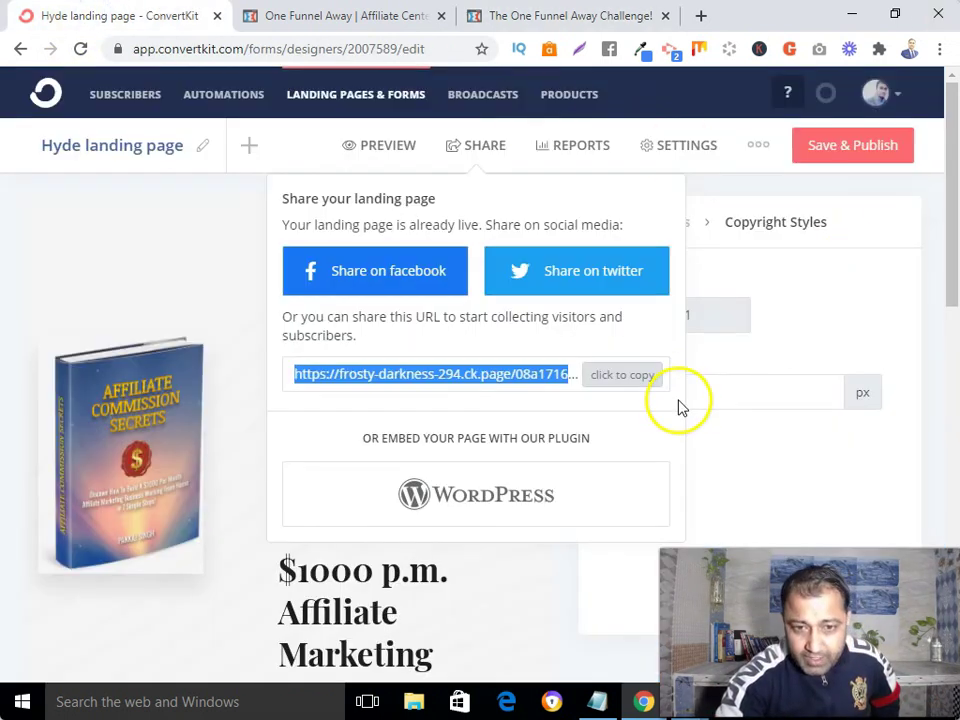
scroll(600, 370, down, 1)
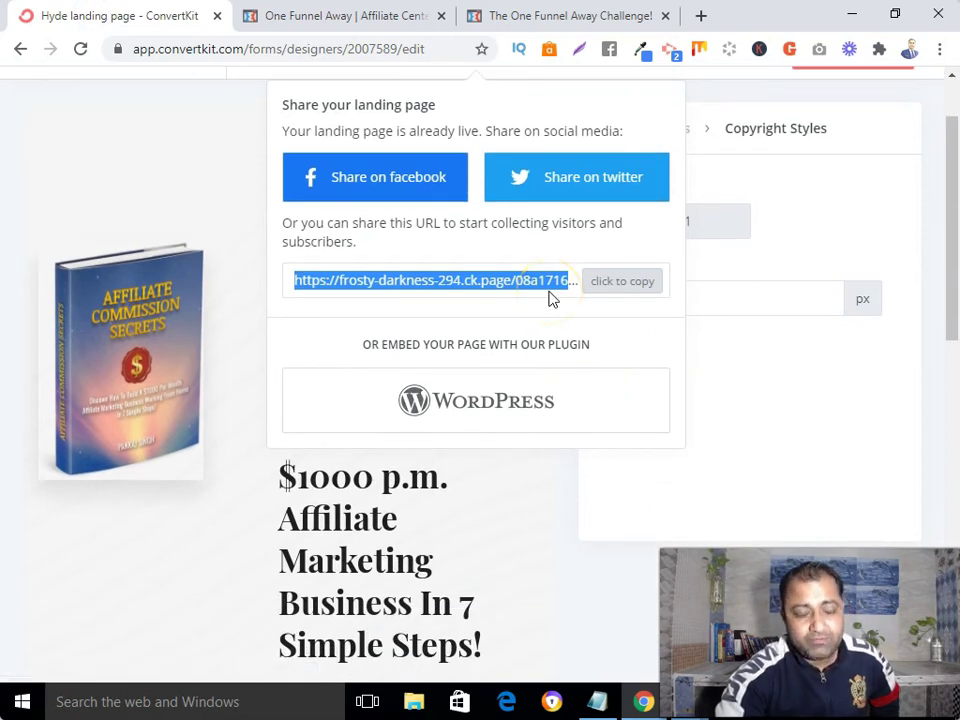
click(392, 283)
drag(296, 283, 592, 281)
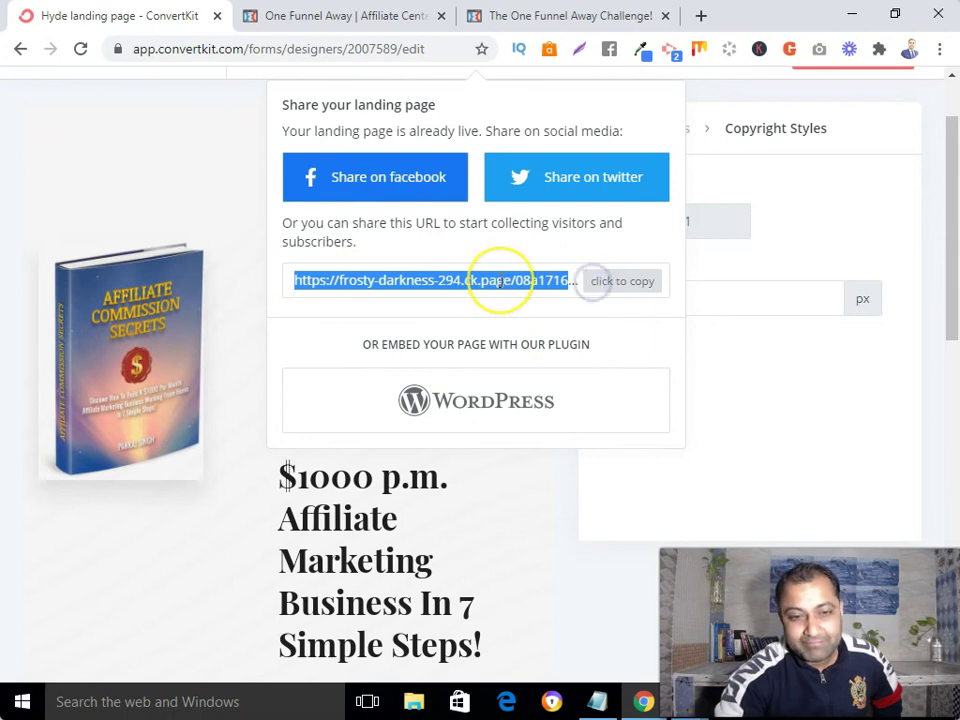
right_click(498, 283)
click(529, 298)
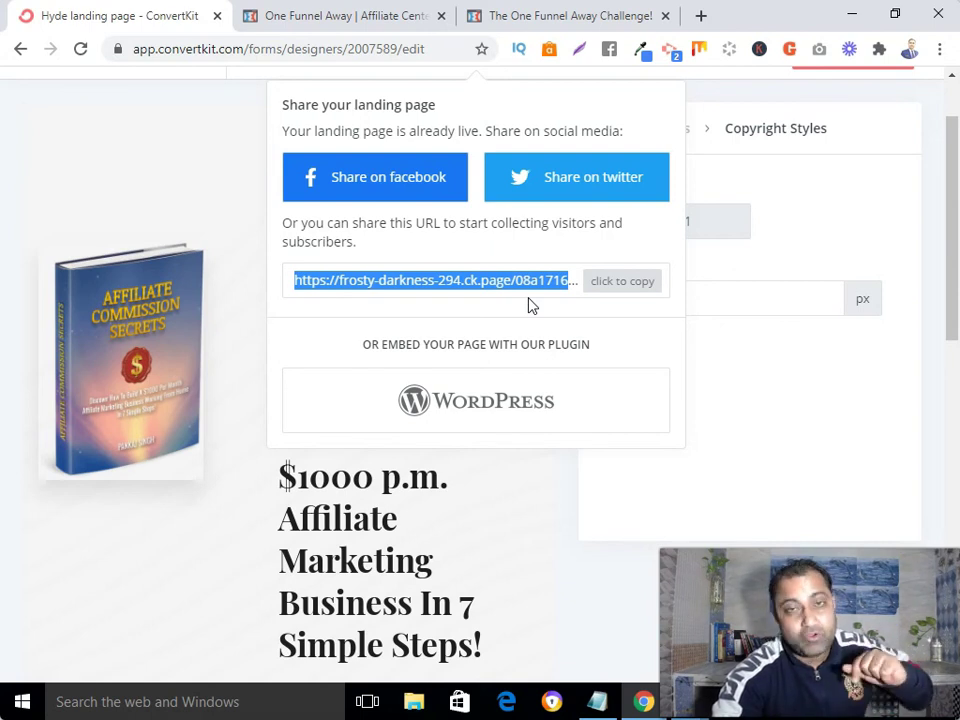
click(702, 16)
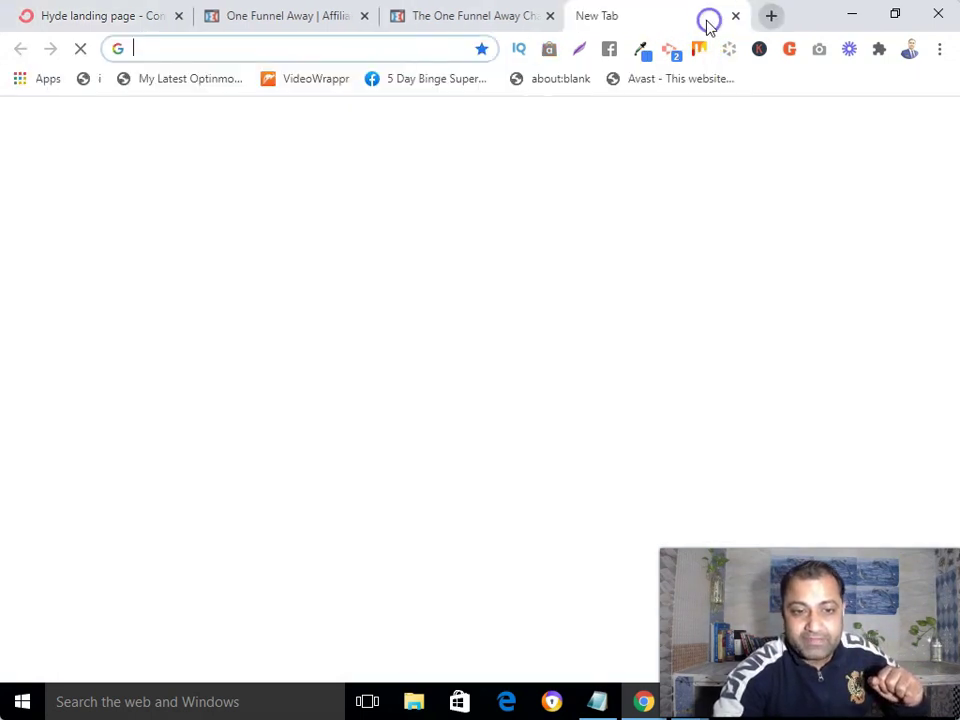
- Load rebrandly.com in the new tab by typing 'rebra' and accepting the autocomplete
click(348, 48)
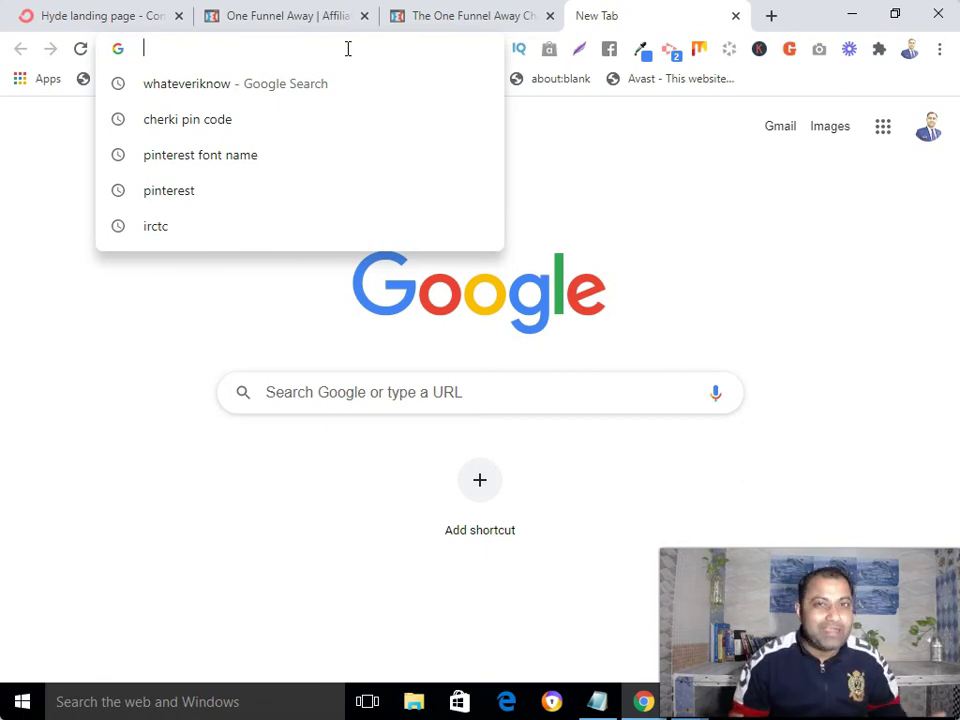
click(96, 14)
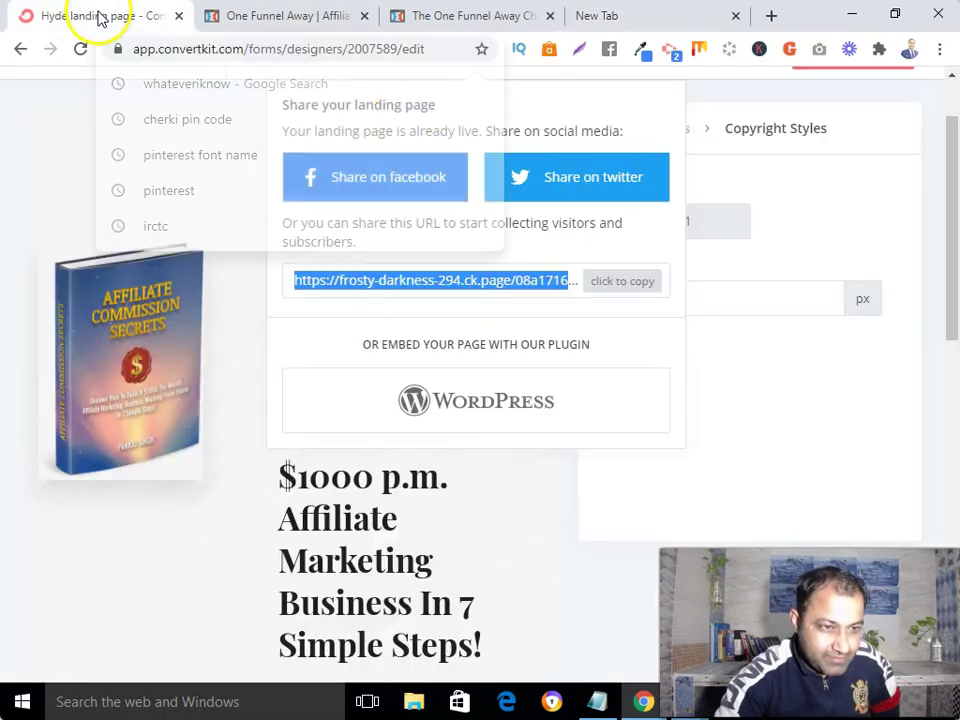
click(653, 15)
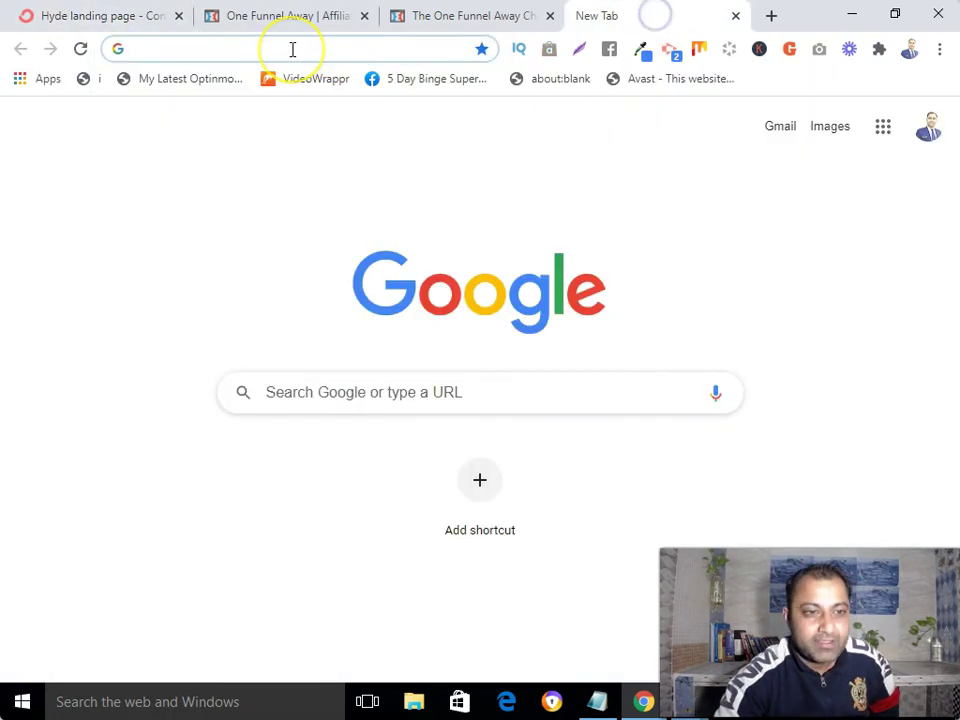
text(rebra)
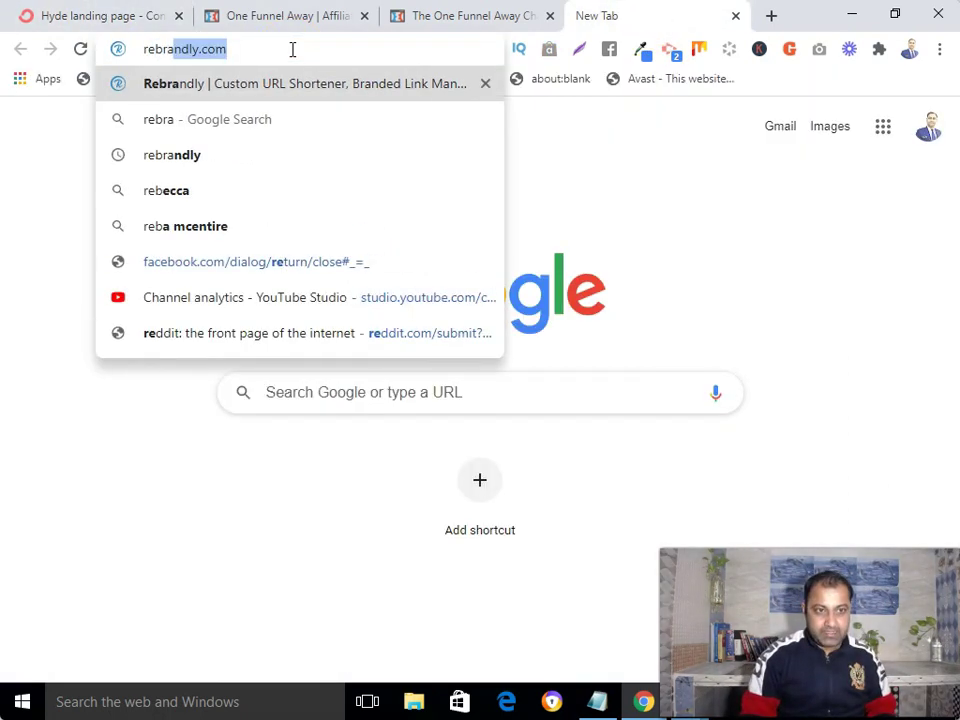
key(Return)
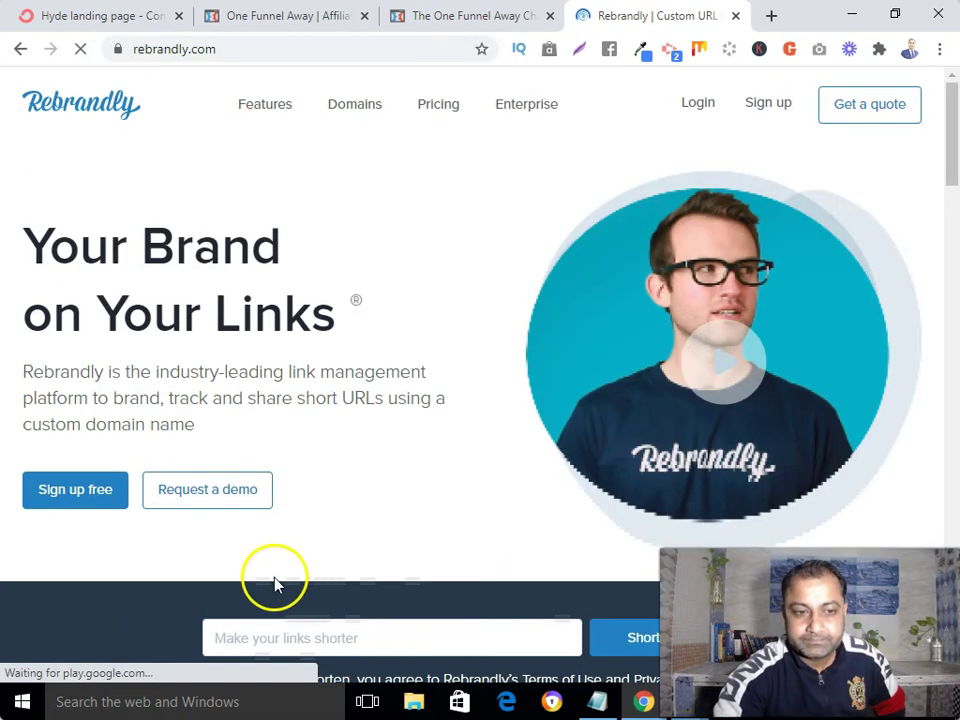
scroll(300, 570, down, 2)
- Shorten the pasted landing page URL to rb.gy/xgjig9 in Rebrandly and copy the short link
click(348, 452)
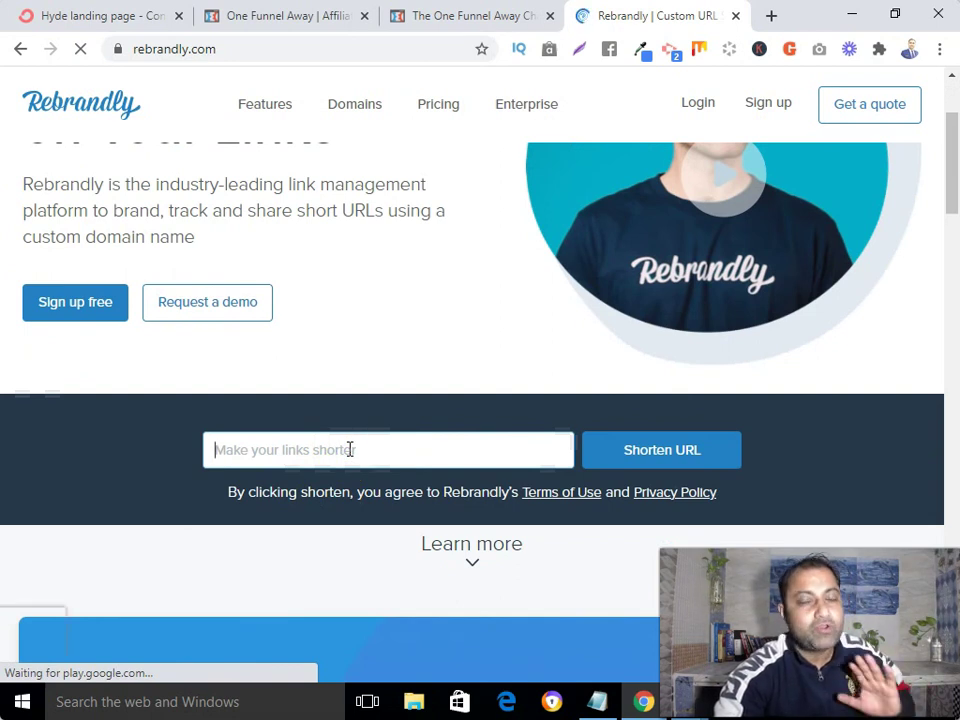
right_click(348, 450)
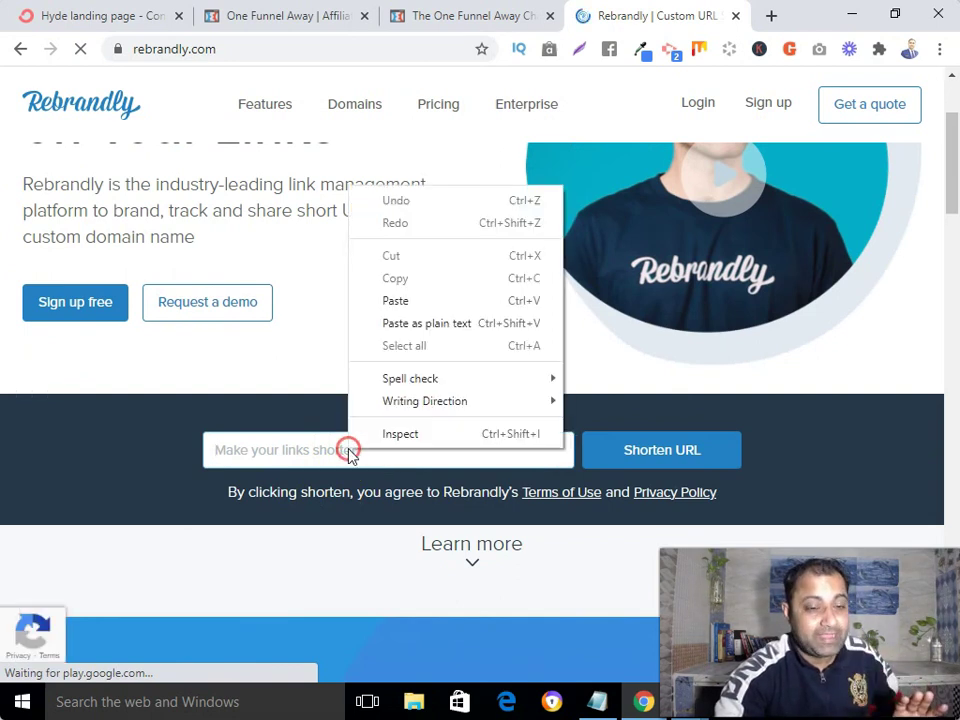
click(398, 330)
click(666, 460)
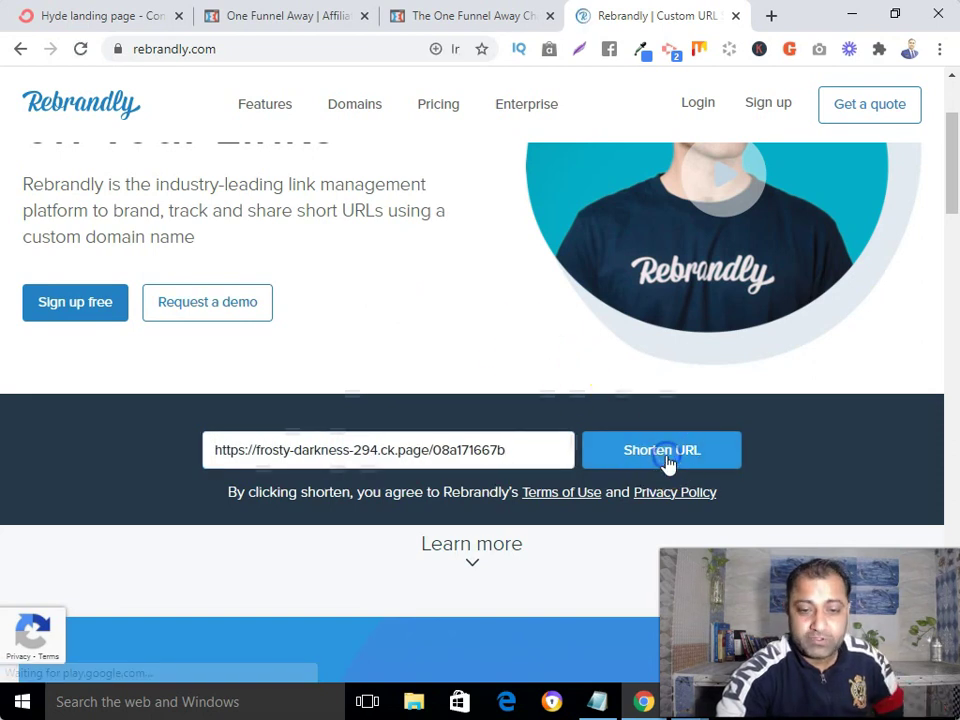
scroll(334, 530, down, 3)
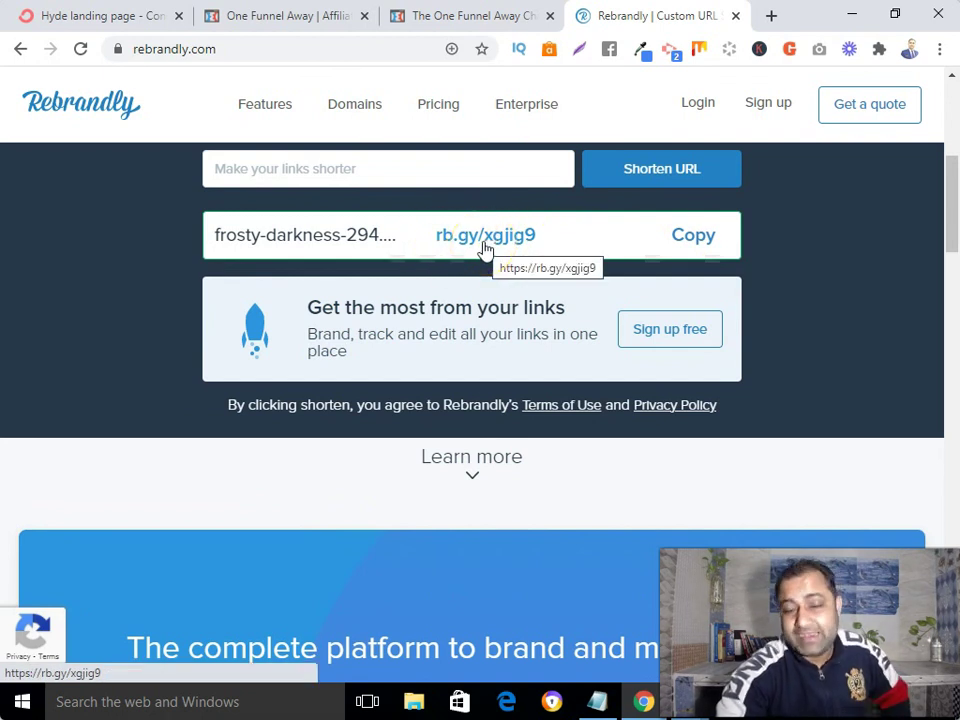
click(693, 240)
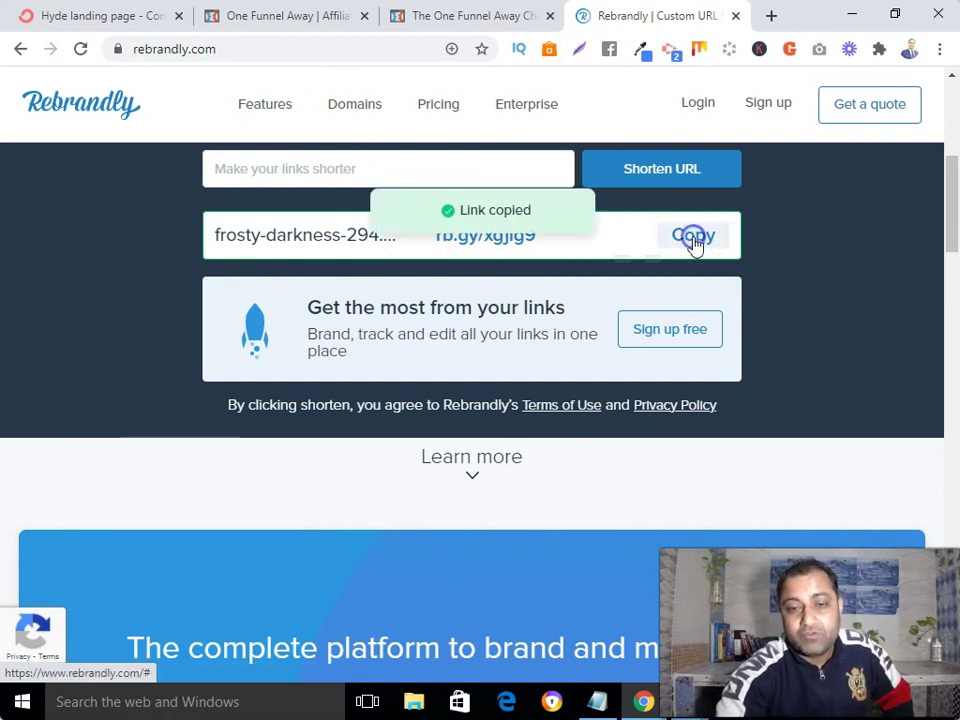
- Open rb.gy/xgjig9 in a new tab to confirm it loads the Free Book Reveals page
click(771, 16)
click(339, 51)
right_click(340, 53)
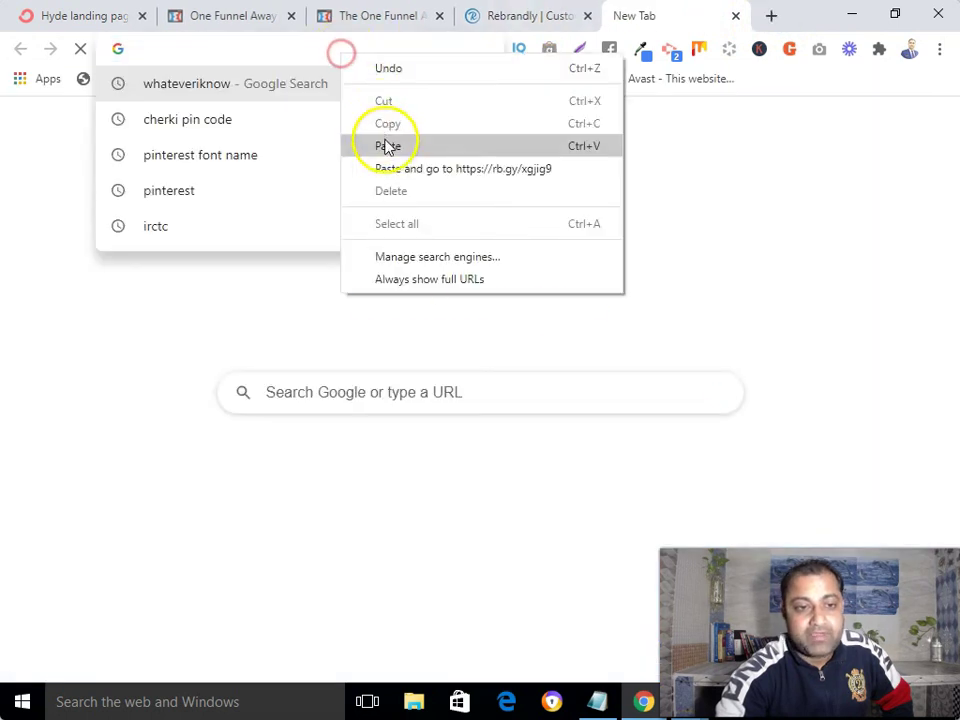
click(388, 146)
key(Return)
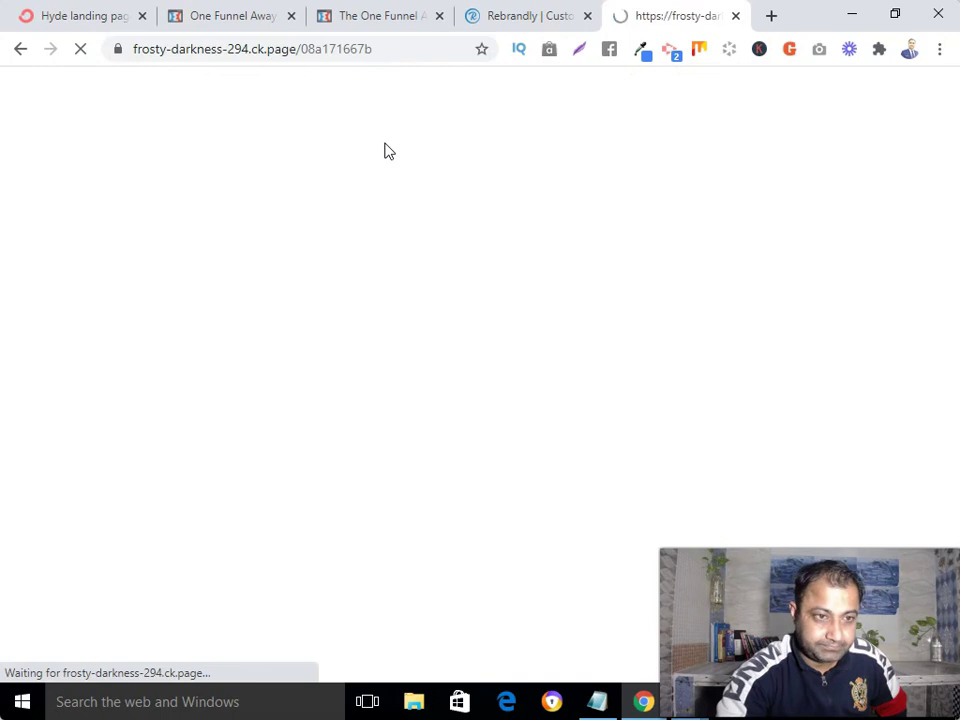
scroll(372, 378, down, 5)
scroll(372, 378, down, 1)
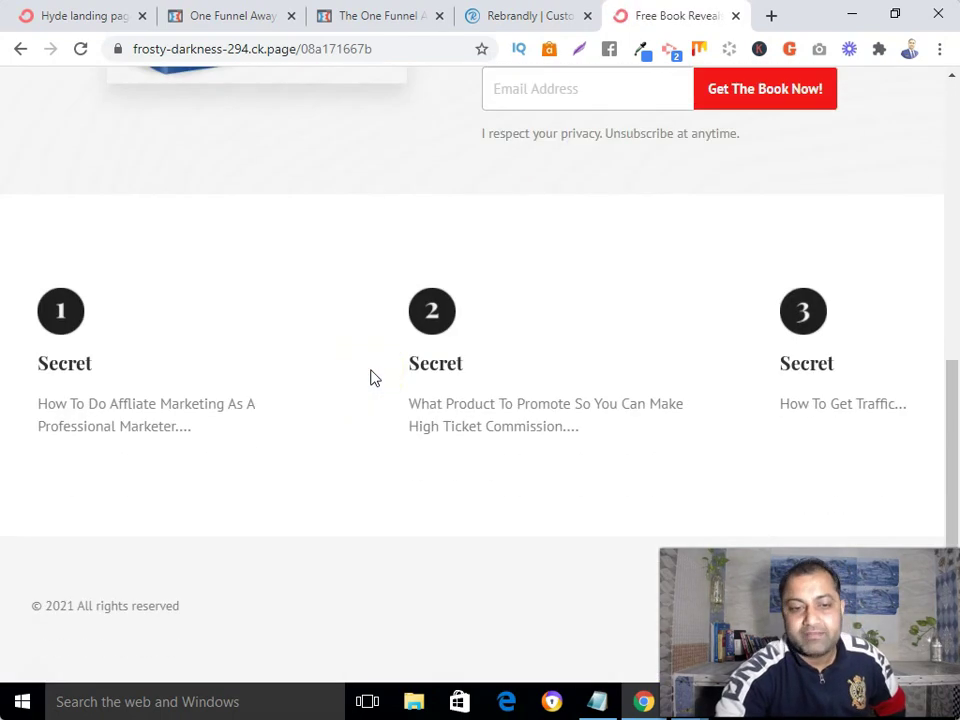
scroll(372, 378, up, 5)
scroll(372, 378, down, 2)
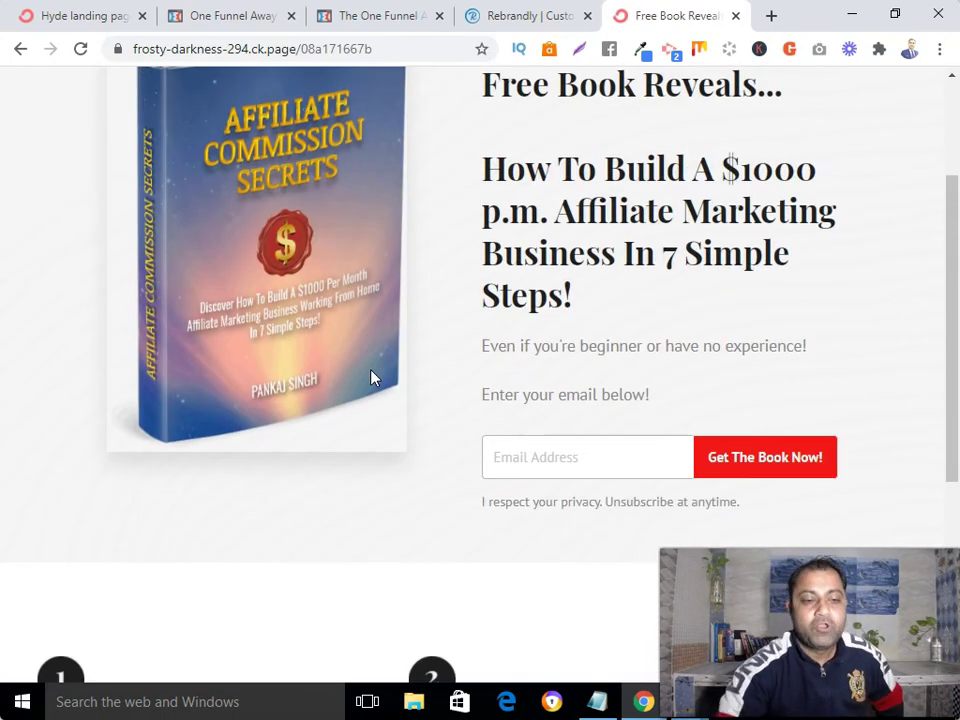